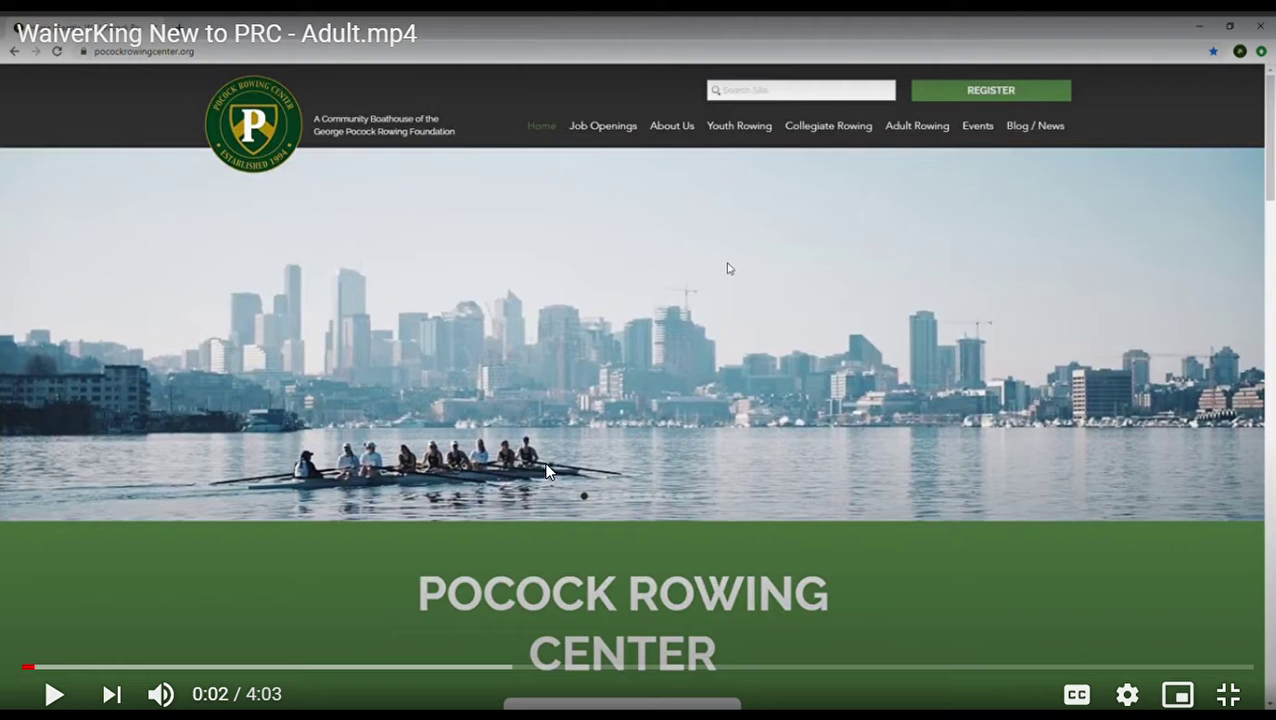
Go to pocockrowingcenter.org's Returning to Rowing page with the Update Your Waiver panel showing
left_click(548, 470)
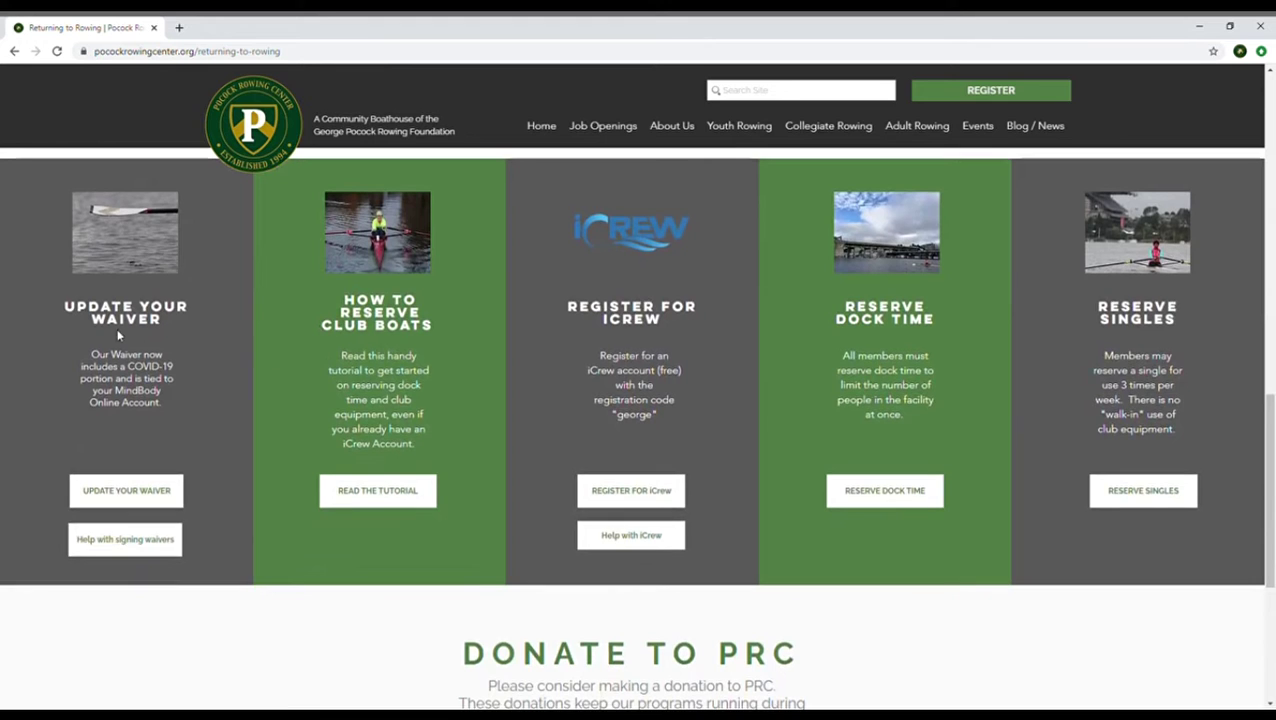
Start a new-athlete waiver and enter the athlete's first and last name
left_click(143, 498)
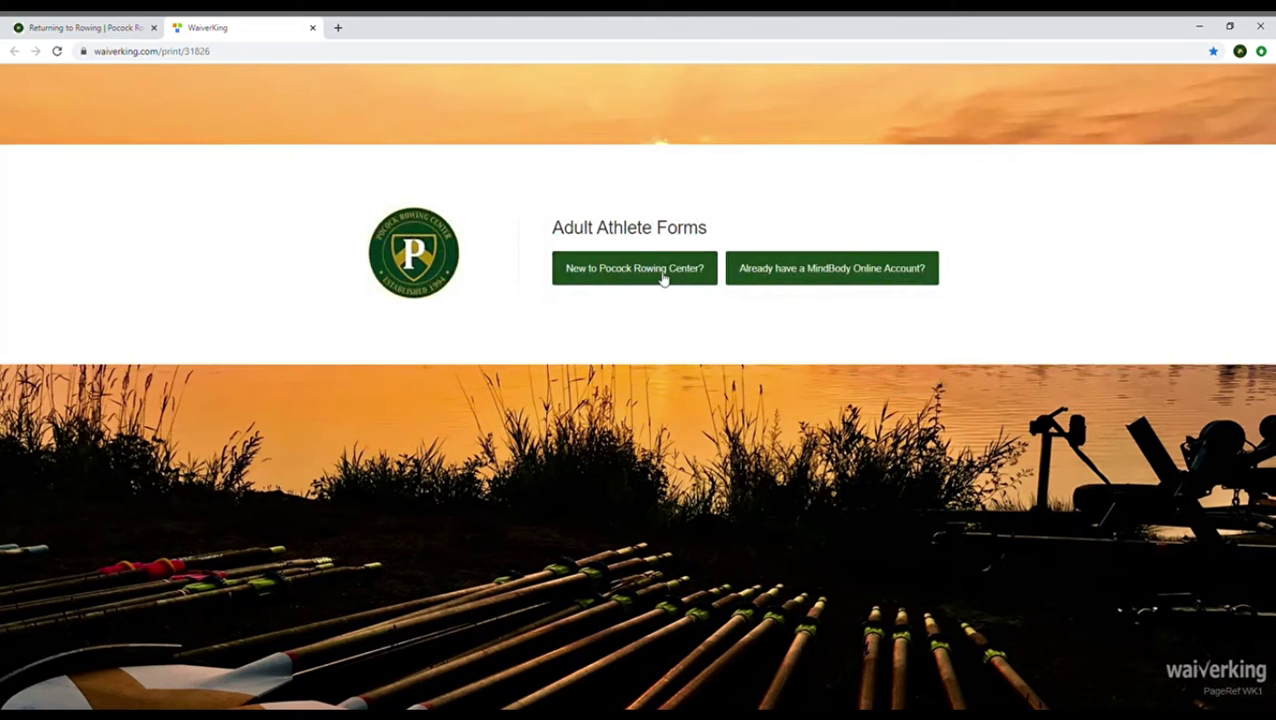
left_click(662, 278)
left_click(548, 313)
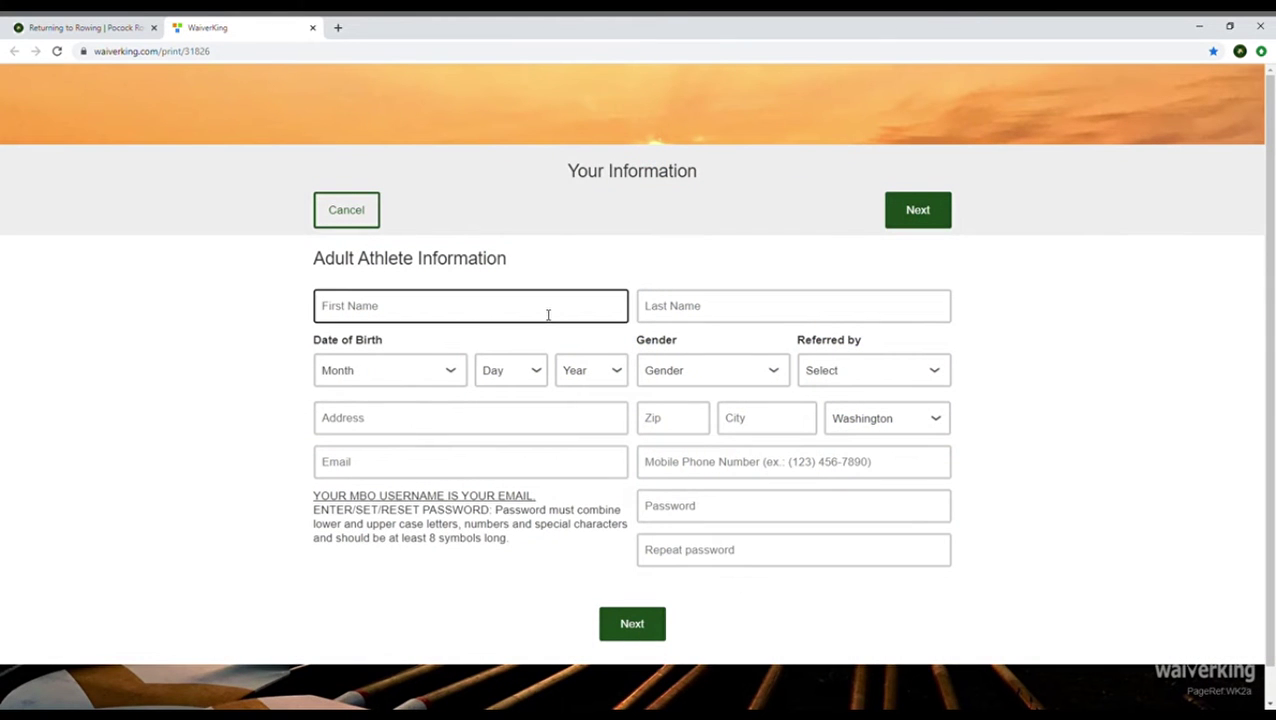
type("Info")
key("Tab")
type("Pocock")
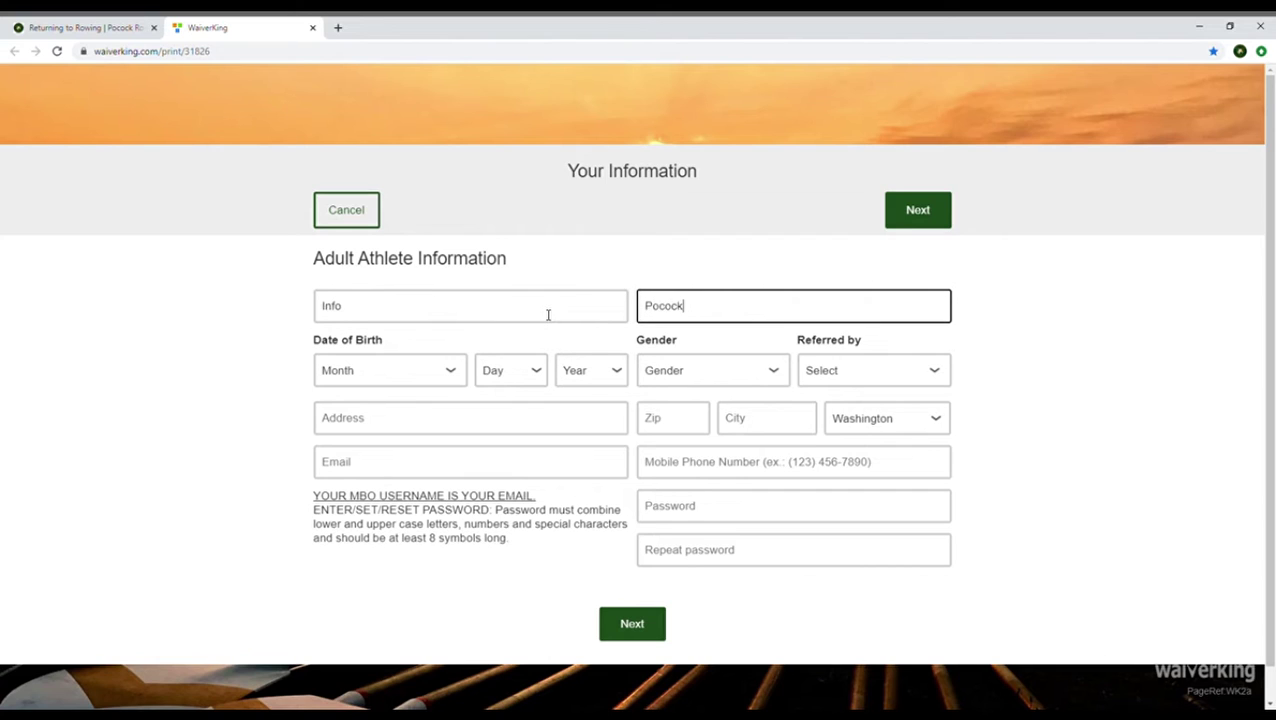
left_click(444, 366)
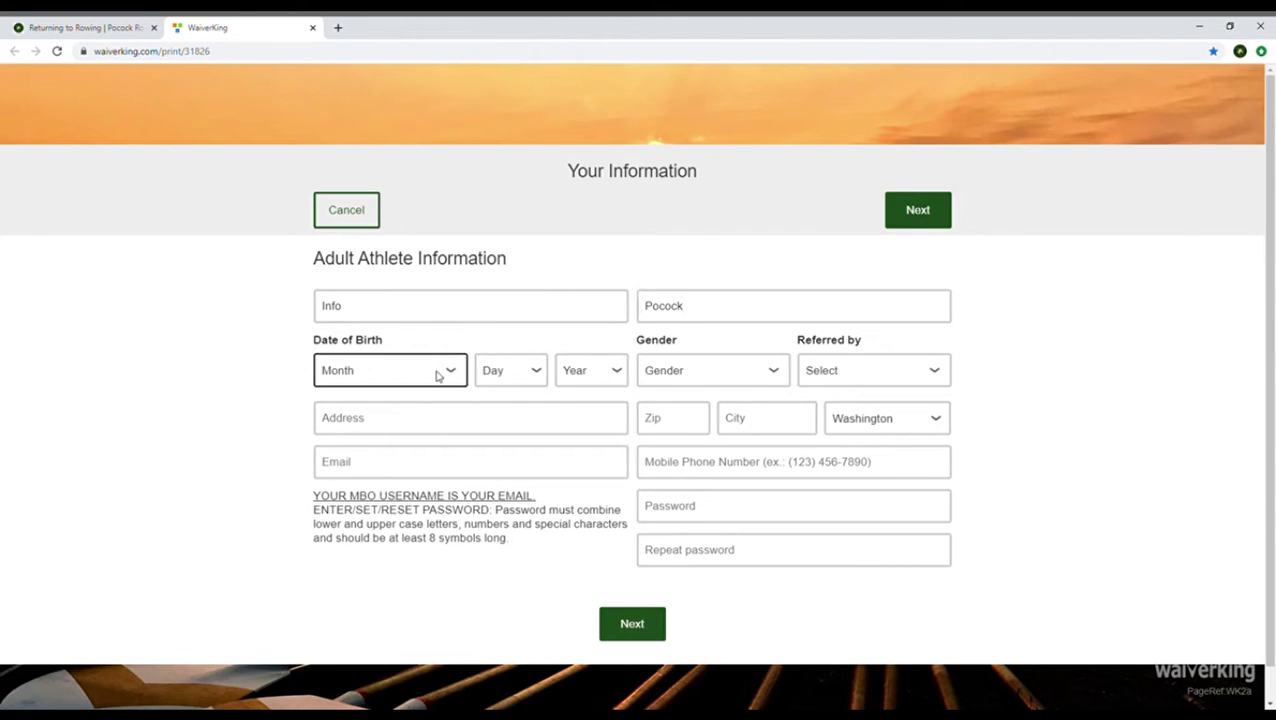
left_click(417, 408)
left_click(489, 379)
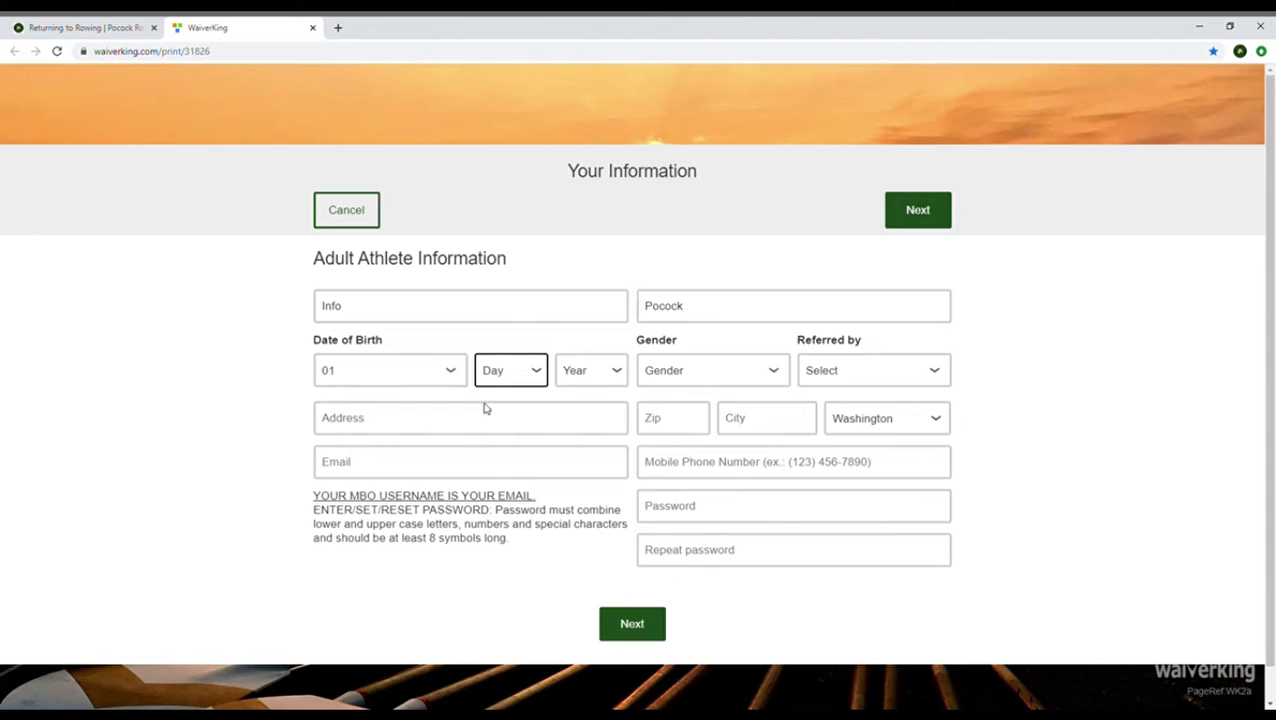
left_click(487, 530)
left_click(586, 374)
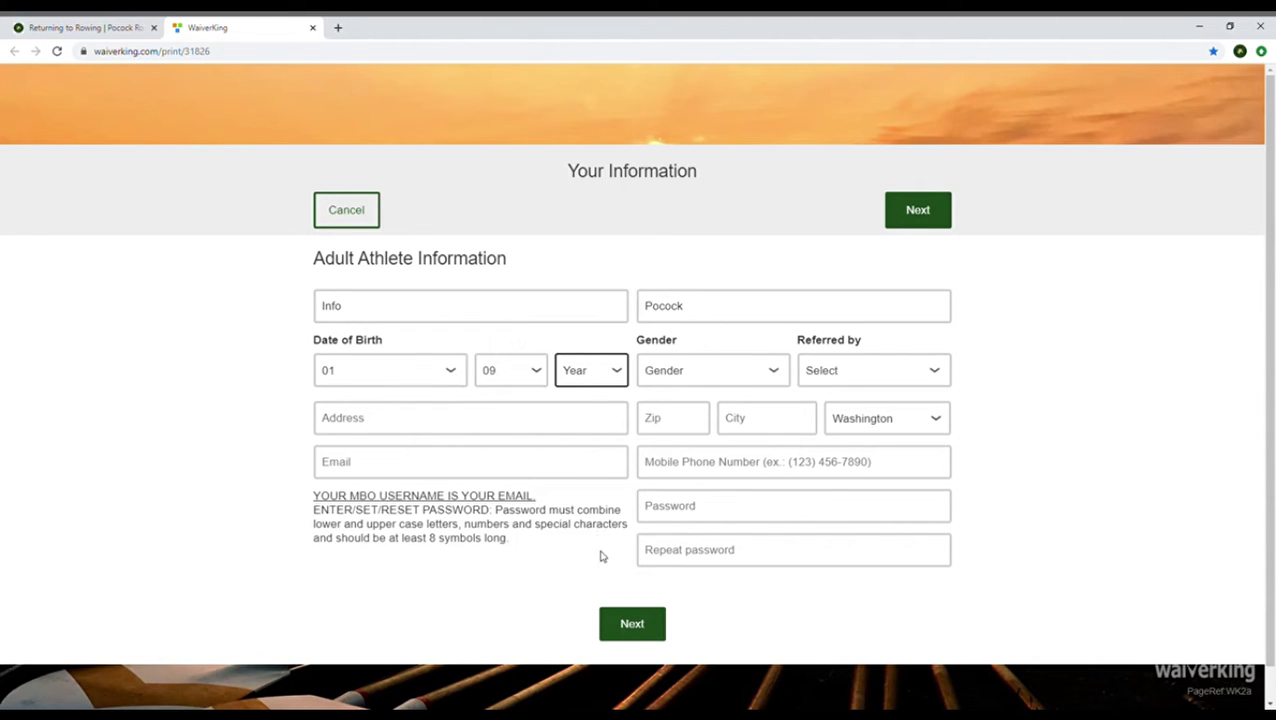
left_click(596, 598)
left_click(719, 380)
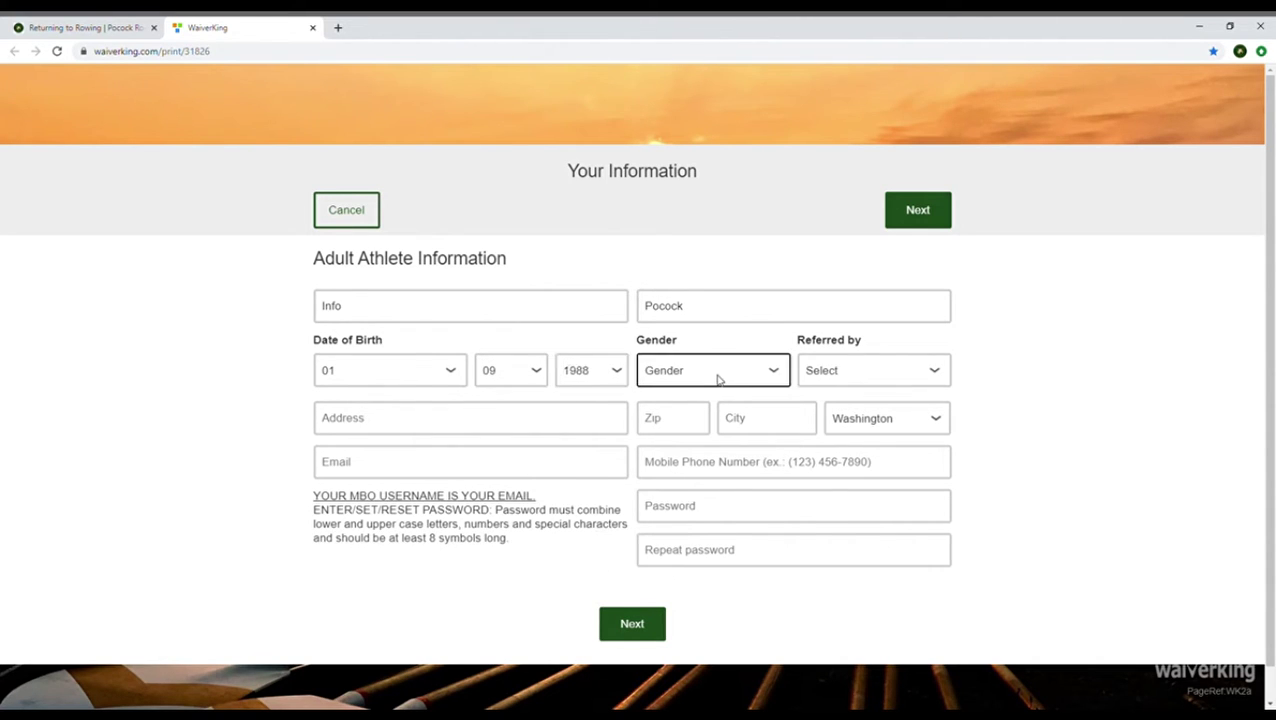
left_click(706, 453)
left_click(824, 379)
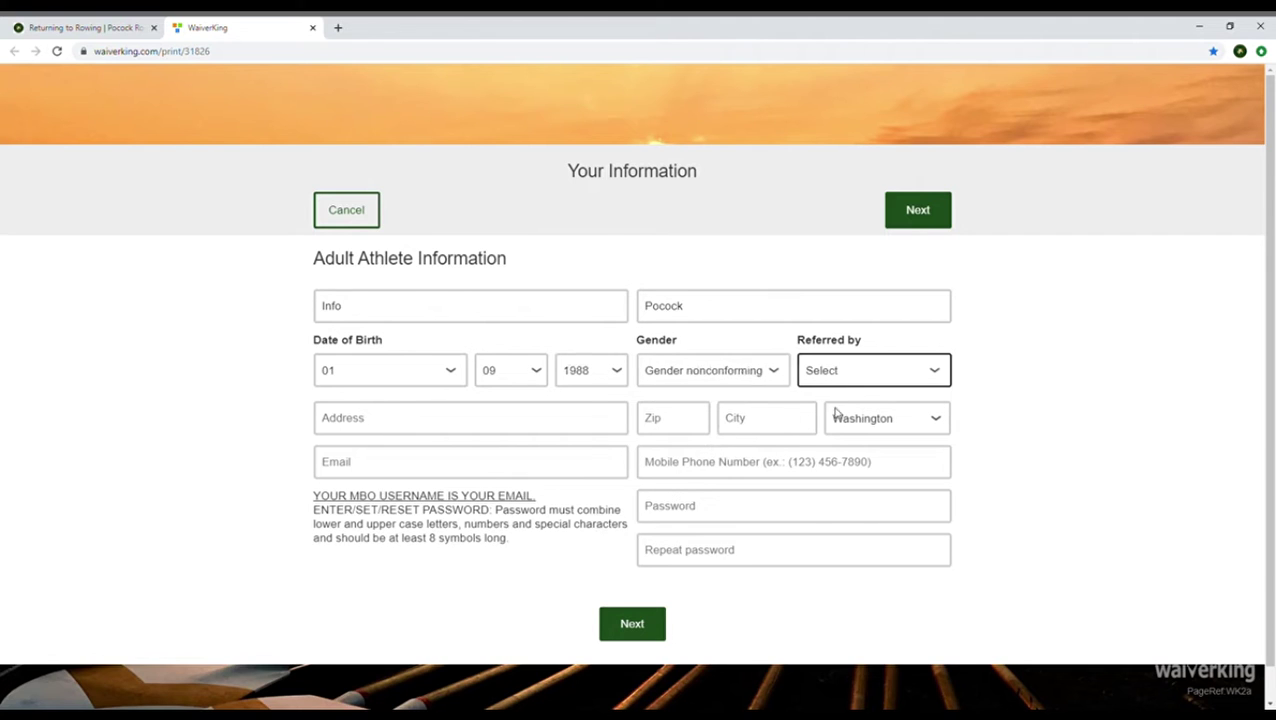
left_click(835, 418)
Autofill address, city, zip and phone, and replace the email with the athlete's address
left_click(519, 427)
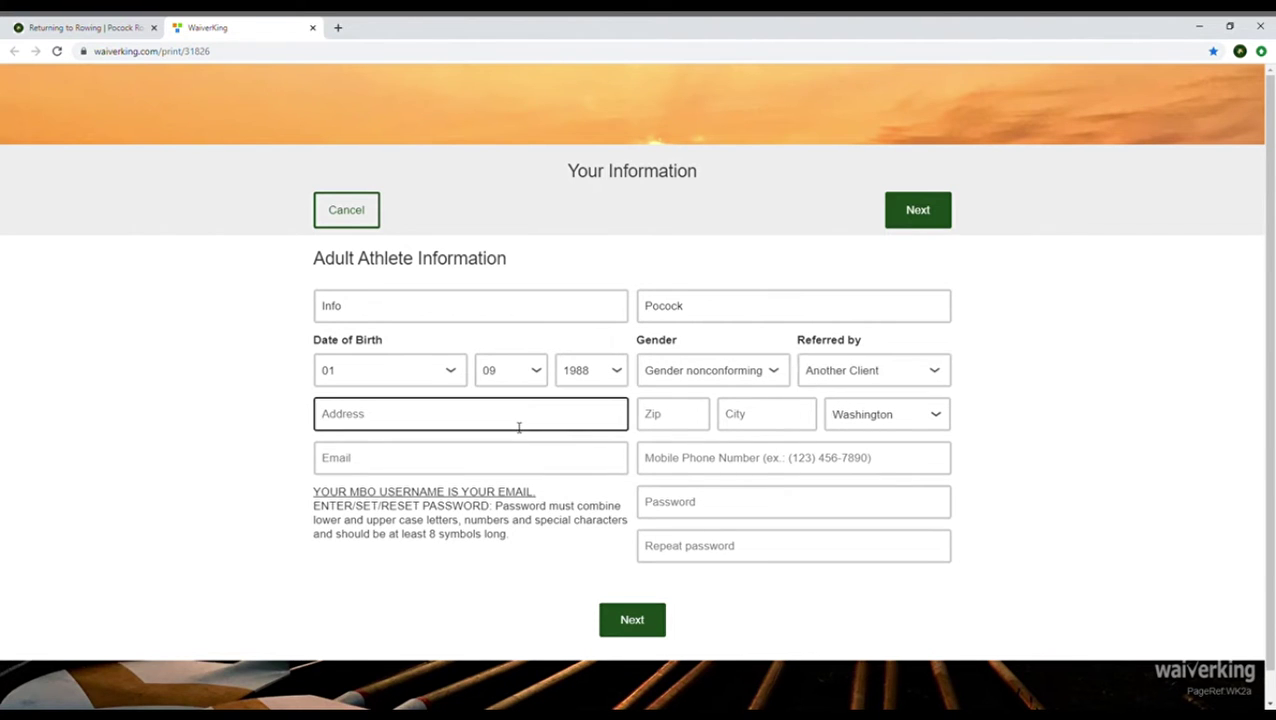
left_click(470, 466)
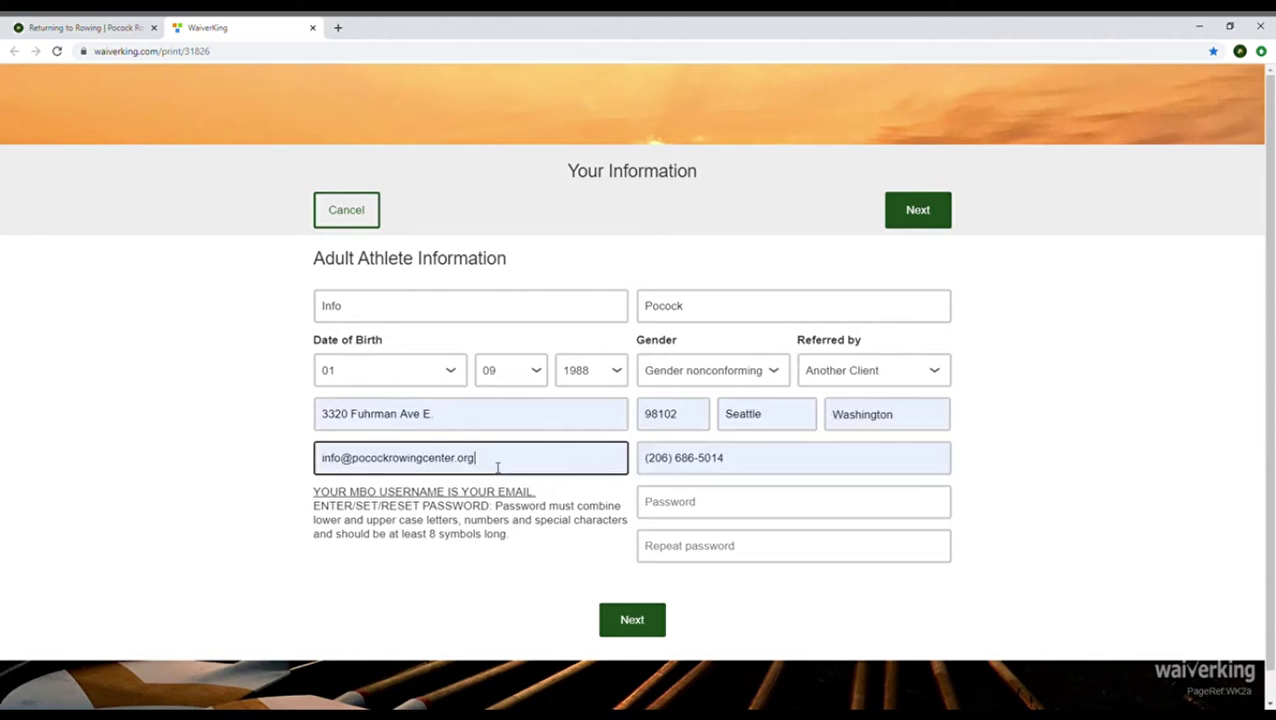
left_click_drag(491, 468, 241, 437)
key("BackSpace")
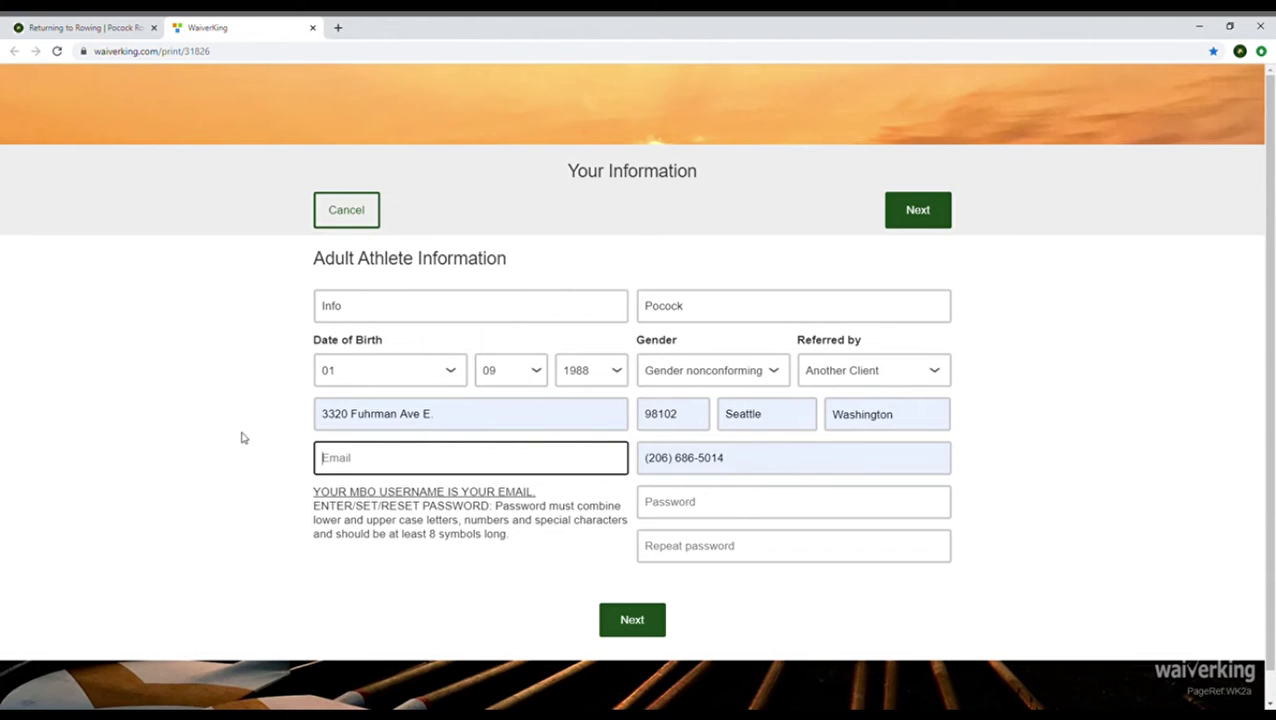
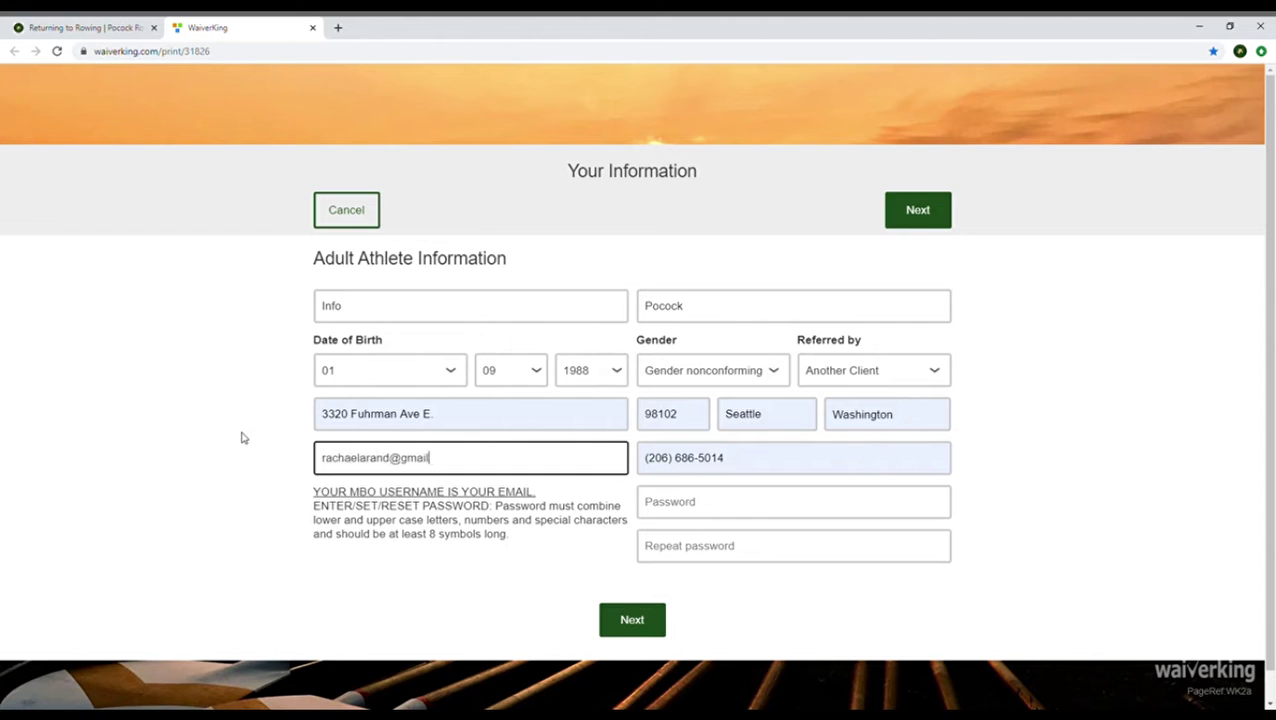
Set and confirm a password containing a number, then submit the athlete information
left_click(724, 508)
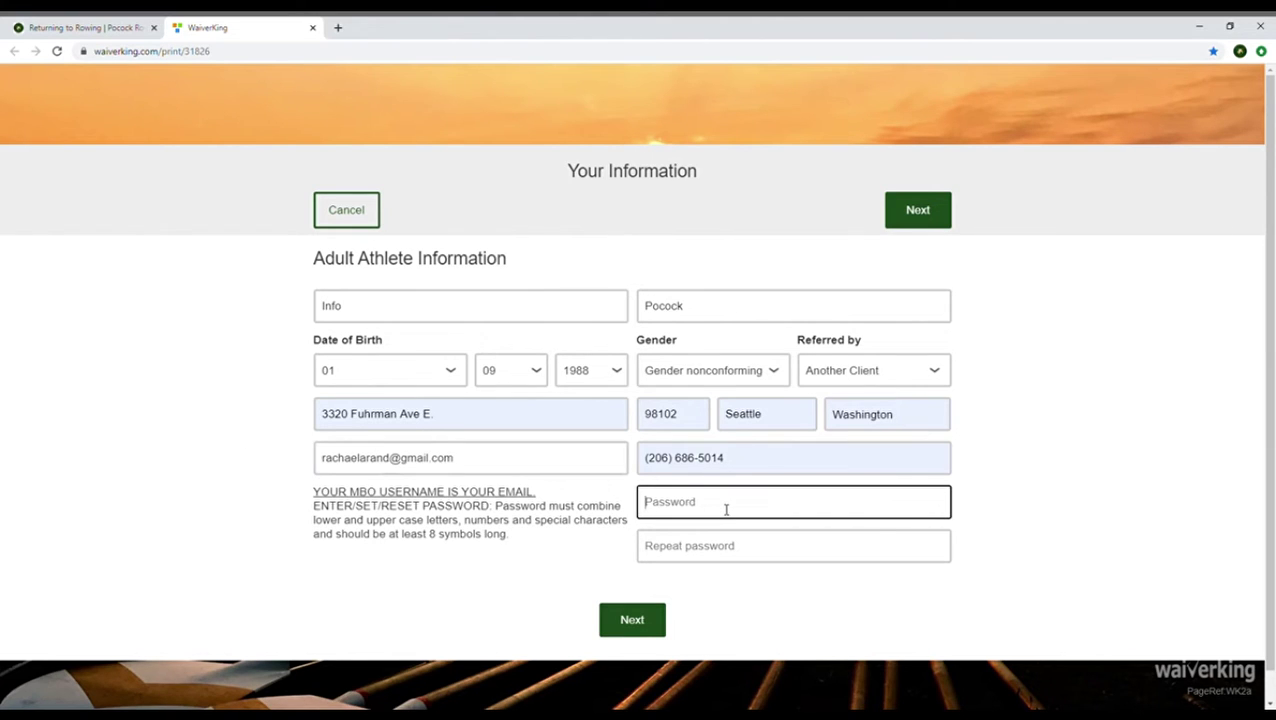
key("Tab")
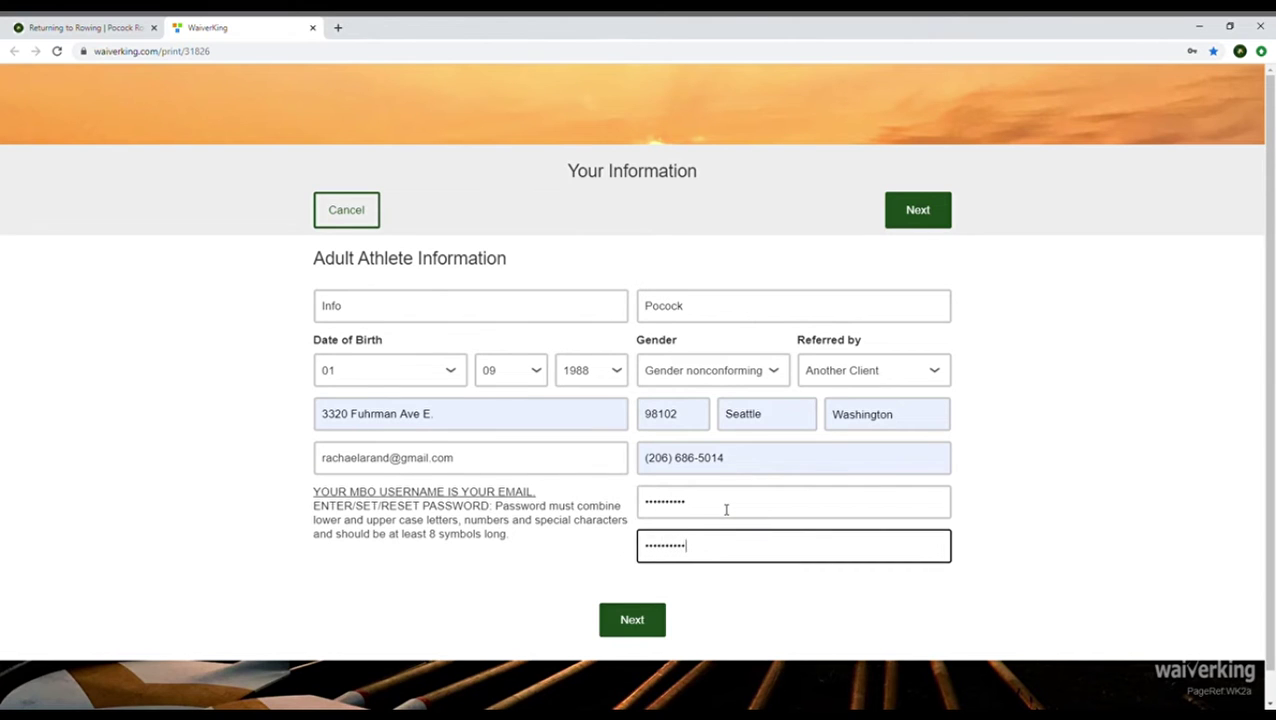
left_click(645, 624)
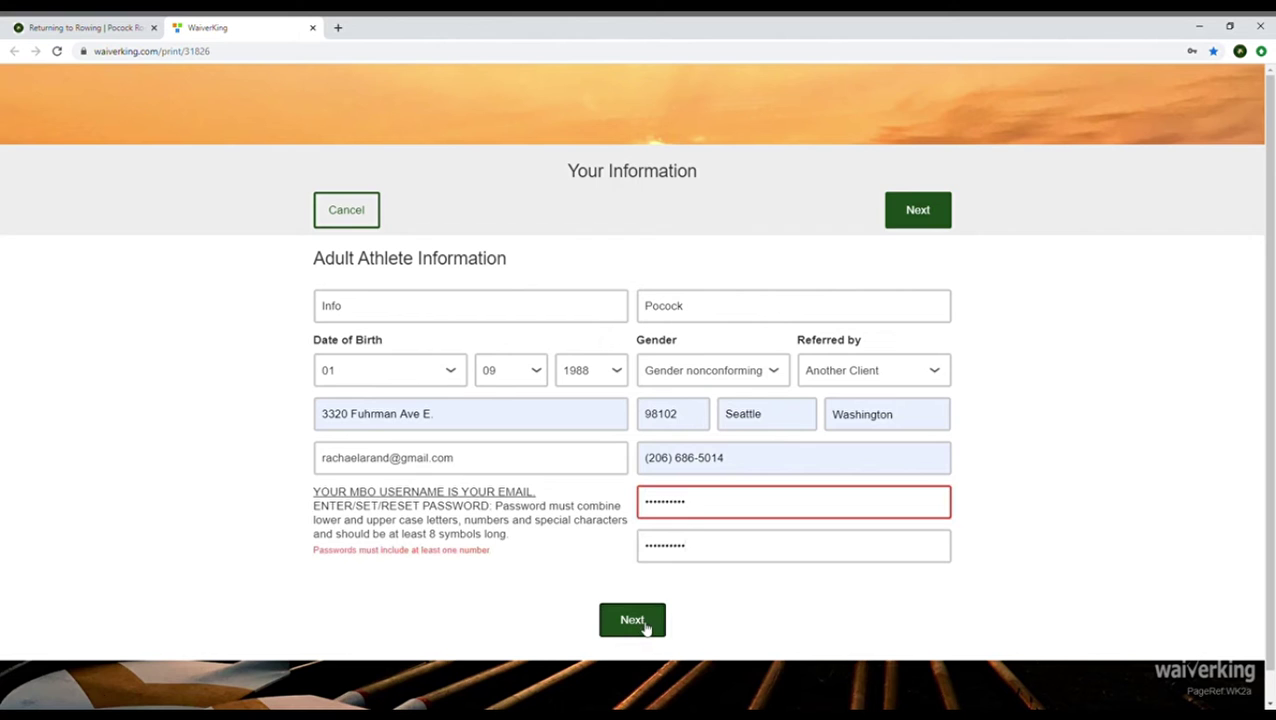
left_click(716, 510)
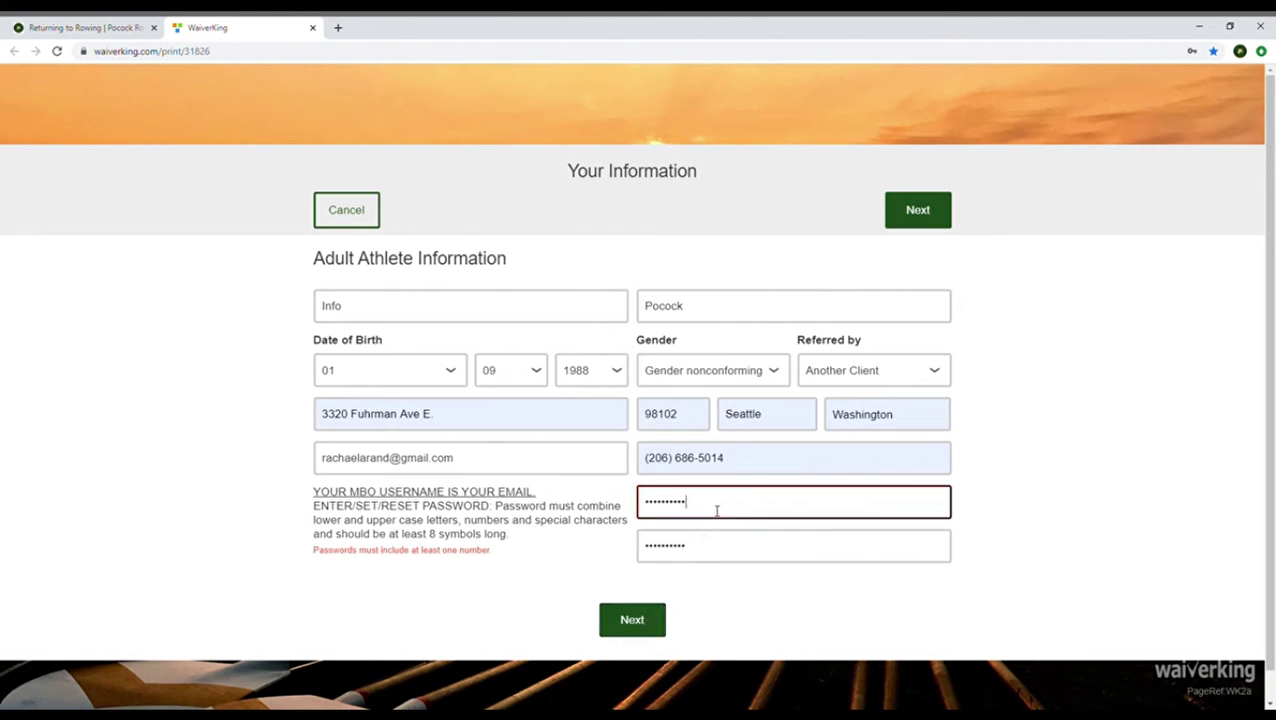
left_click(712, 549)
type("1")
left_click(649, 621)
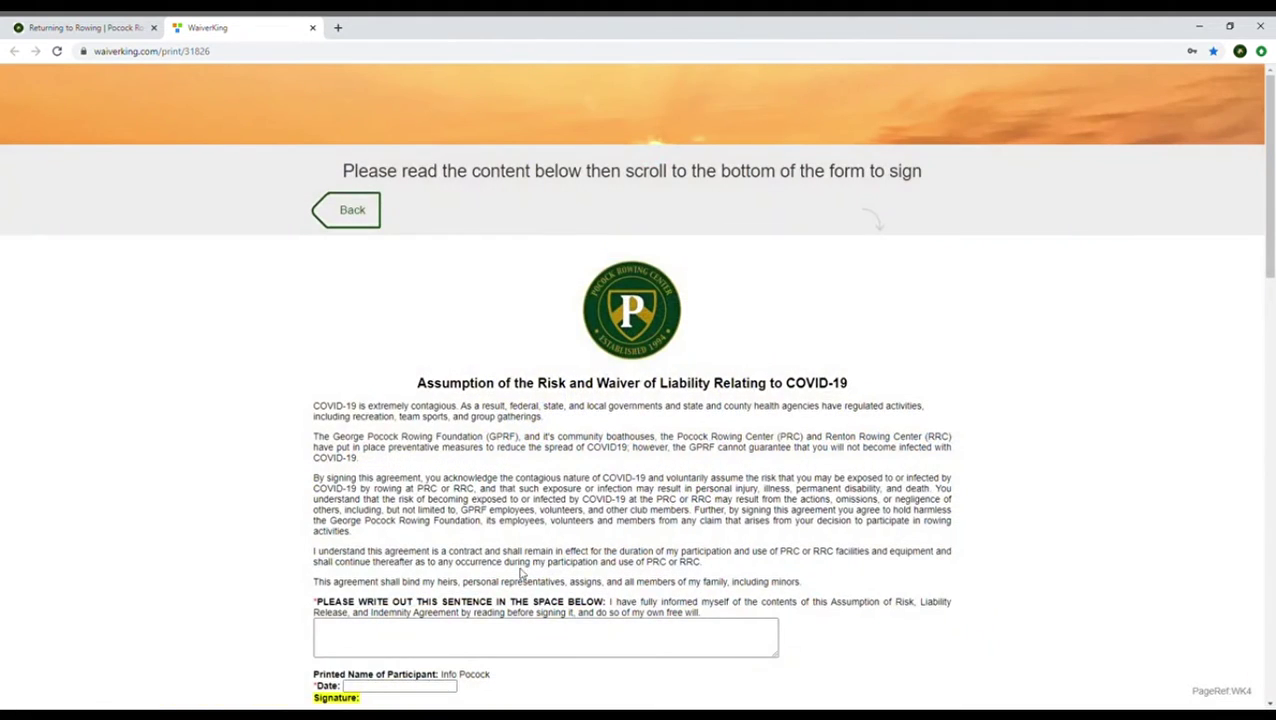
Copy the required acknowledgment sentence and paste it into the answer box
scroll(509, 477, "down", 2)
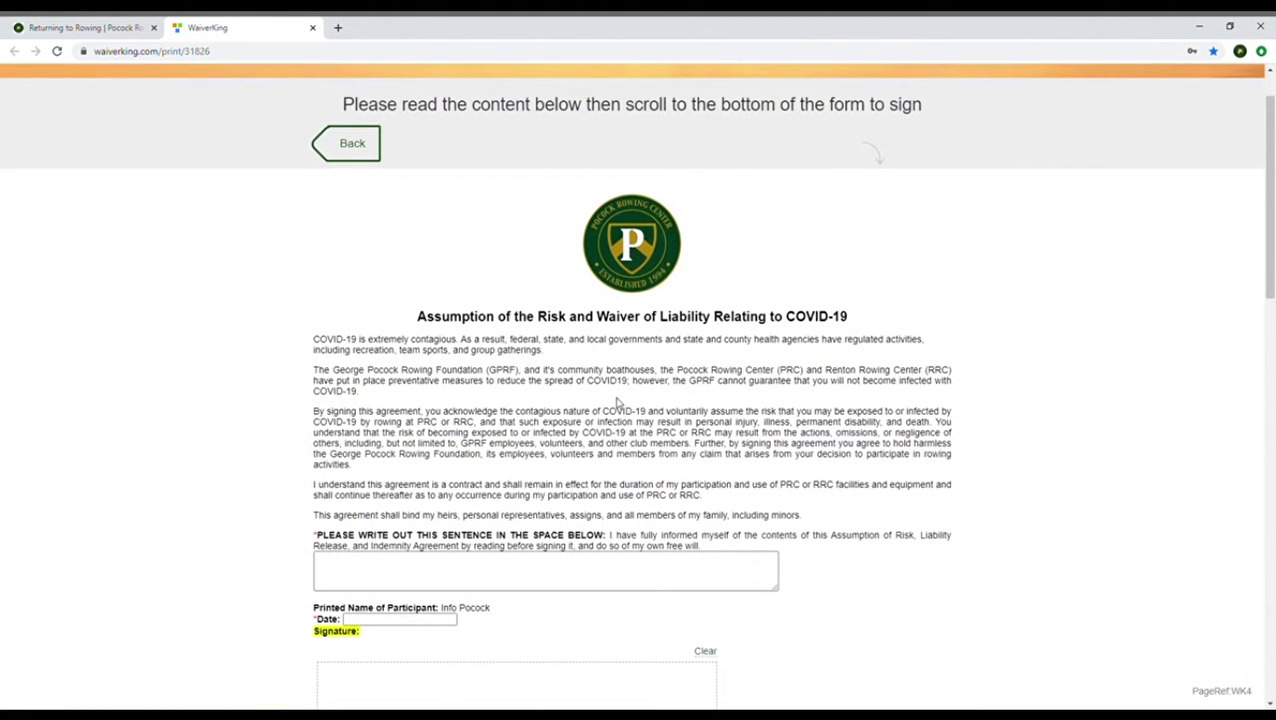
scroll(640, 420, "down", 1)
left_click_drag(705, 481, 609, 469)
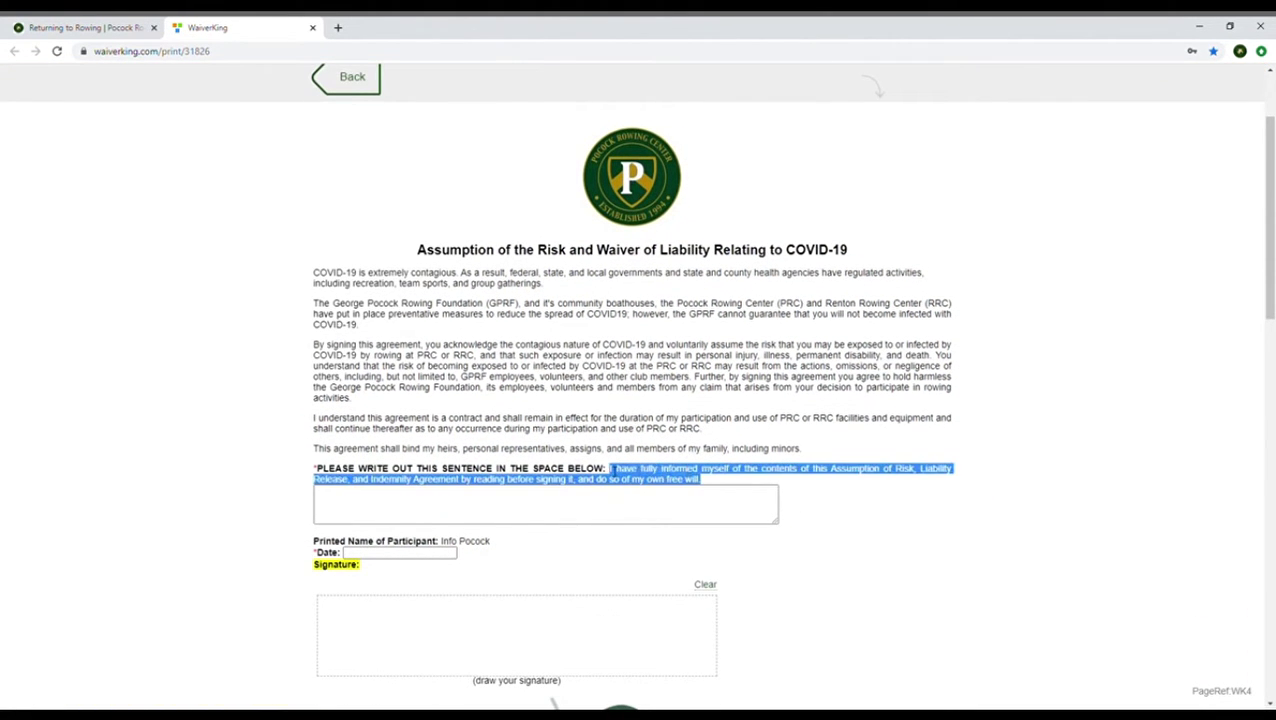
left_click(504, 514)
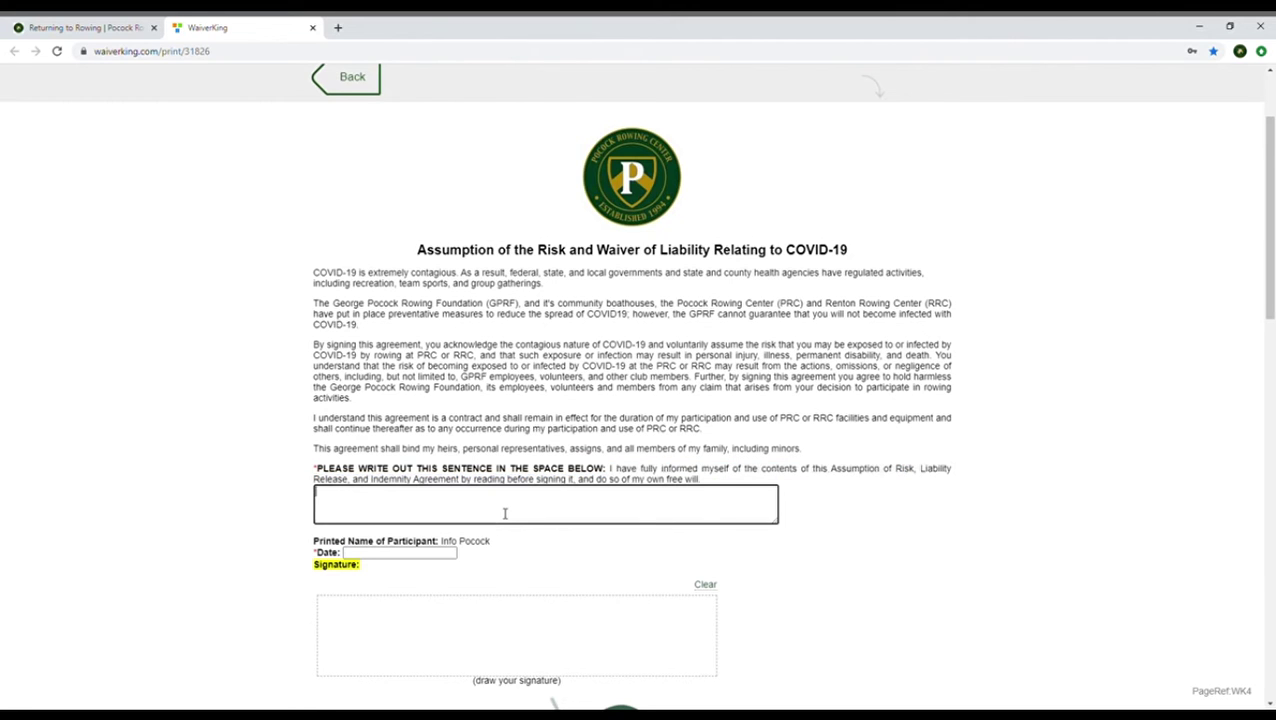
type("I have fully informed myself of the contents of this Assumption of Risk, Liability Release, and Indemnity Agreement by reading before signing it, and do so of my own free will.")
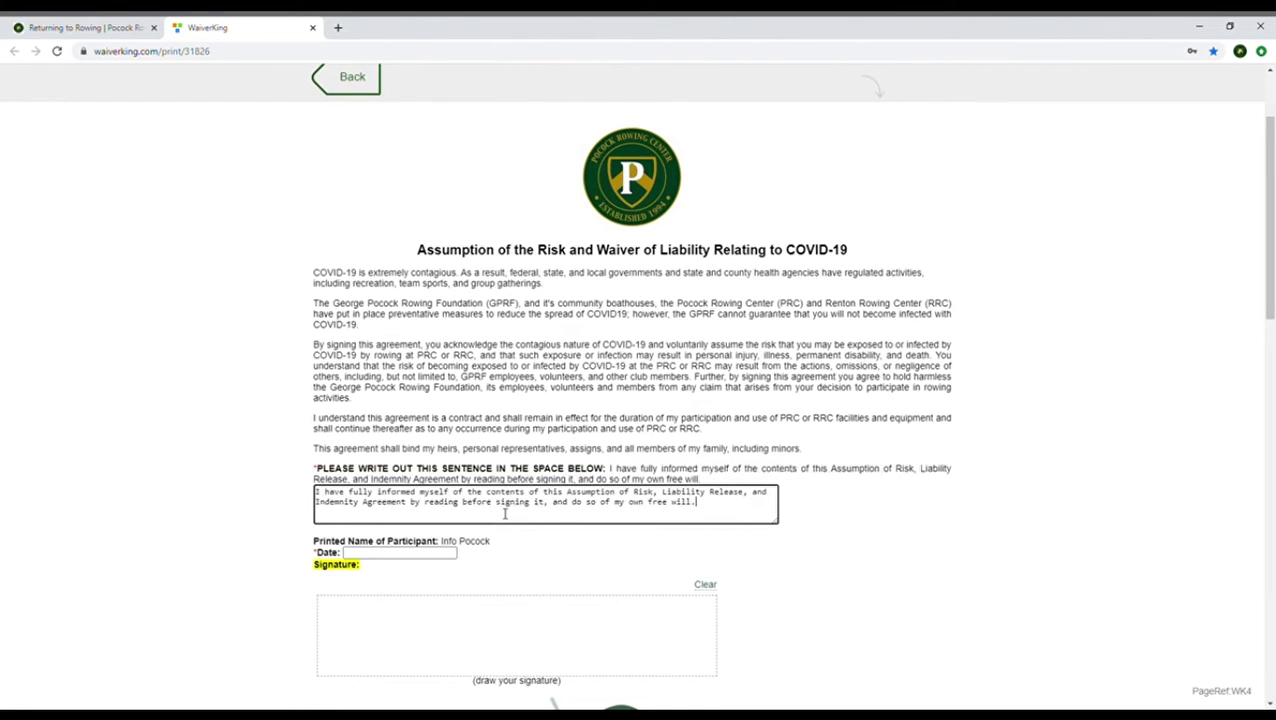
Date the COVID-19 waiver 10/15/2020 and draw the signature
scroll(500, 510, "down", 1)
left_click(445, 491)
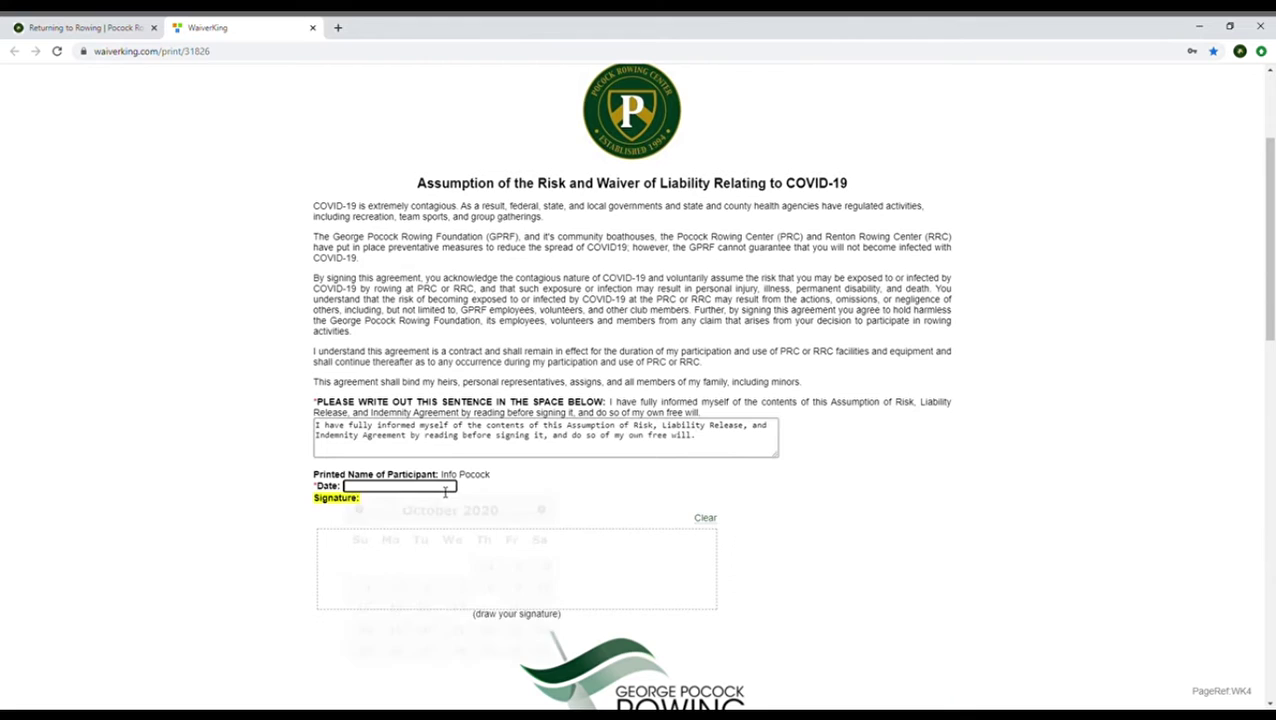
left_click(487, 608)
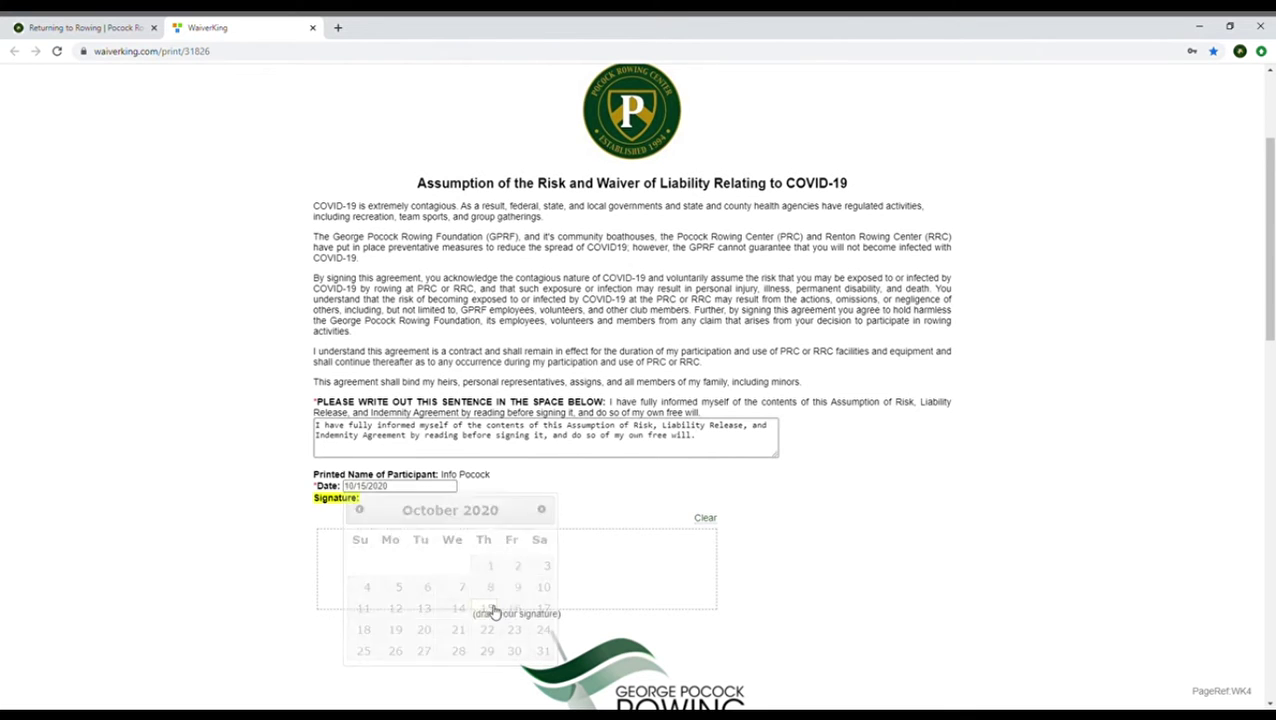
scroll(419, 542, "down", 1)
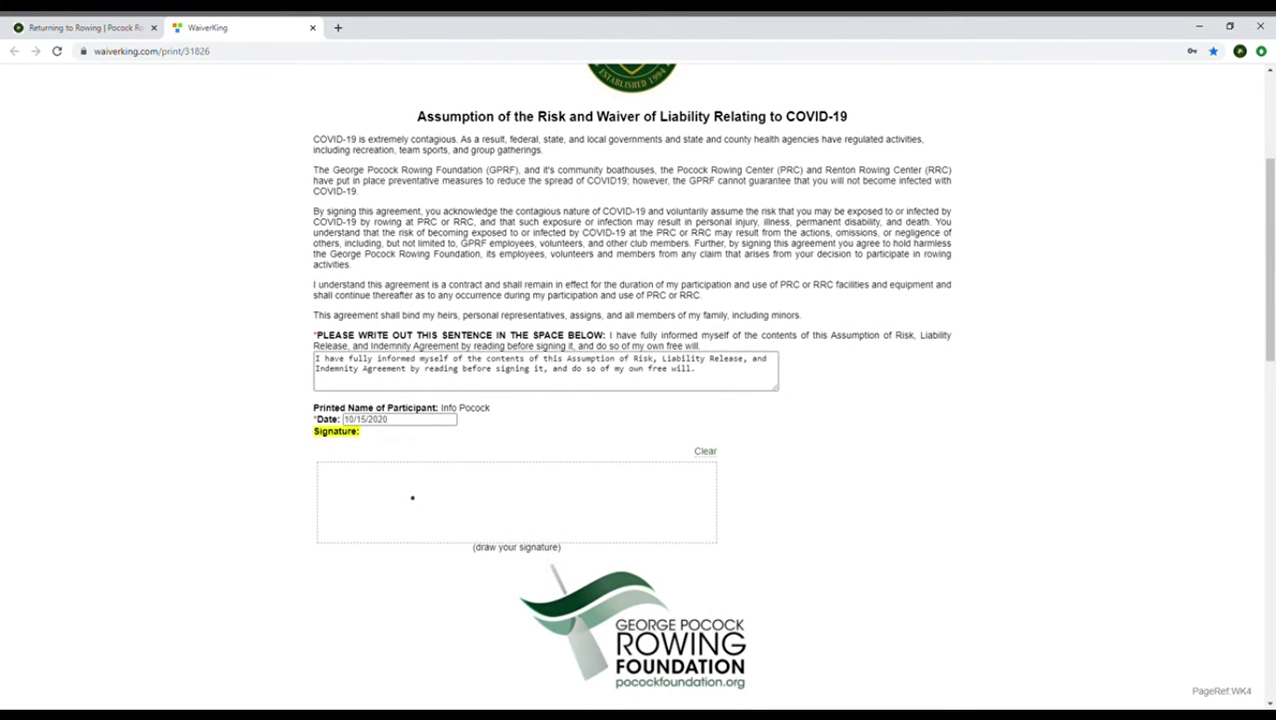
mouse_move(336, 480)
left_mouse_down()
mouse_move(346, 513)
mouse_move(381, 527)
left_mouse_up()
mouse_move(400, 477)
left_mouse_down()
mouse_move(389, 518)
mouse_move(500, 485)
mouse_move(470, 505)
mouse_move(513, 492)
mouse_move(566, 515)
mouse_move(588, 502)
mouse_move(612, 528)
left_mouse_up()
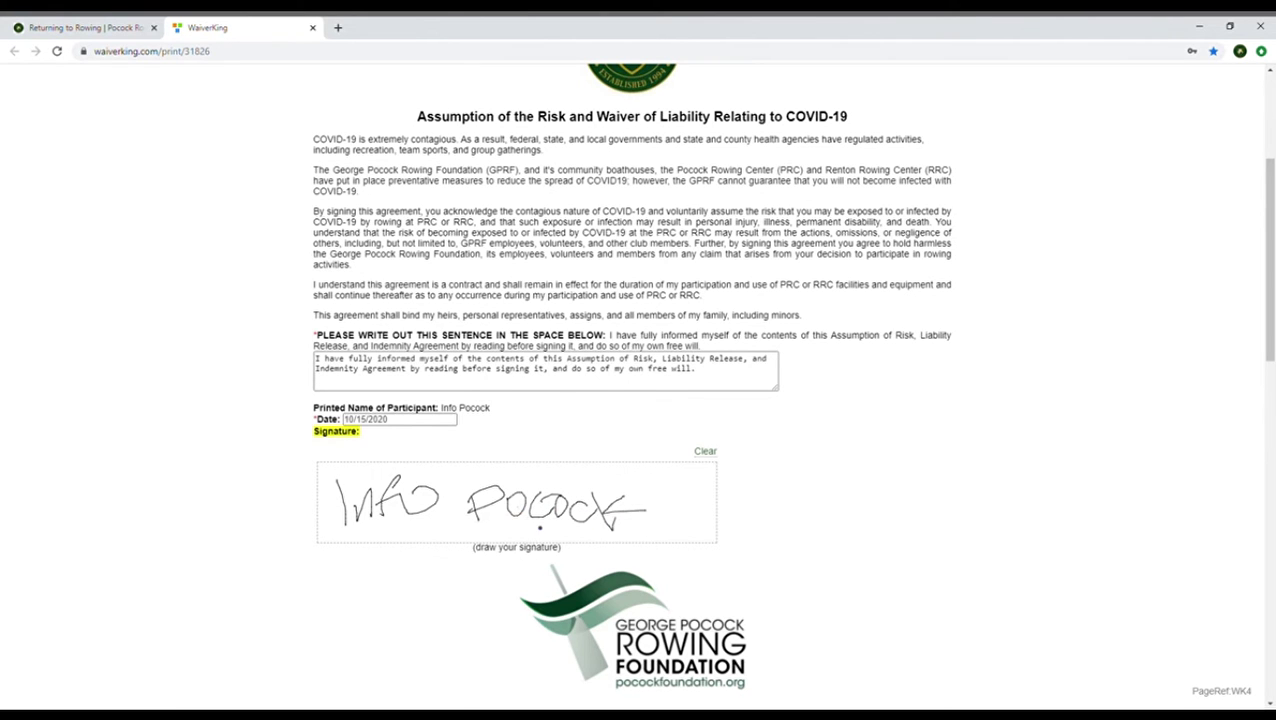
Write out the 'I have fully informed myself…' sentence for the liability agreement
scroll(560, 500, "down", 1)
scroll(540, 500, "down", 2)
scroll(520, 495, "down", 2)
scroll(518, 490, "down", 1)
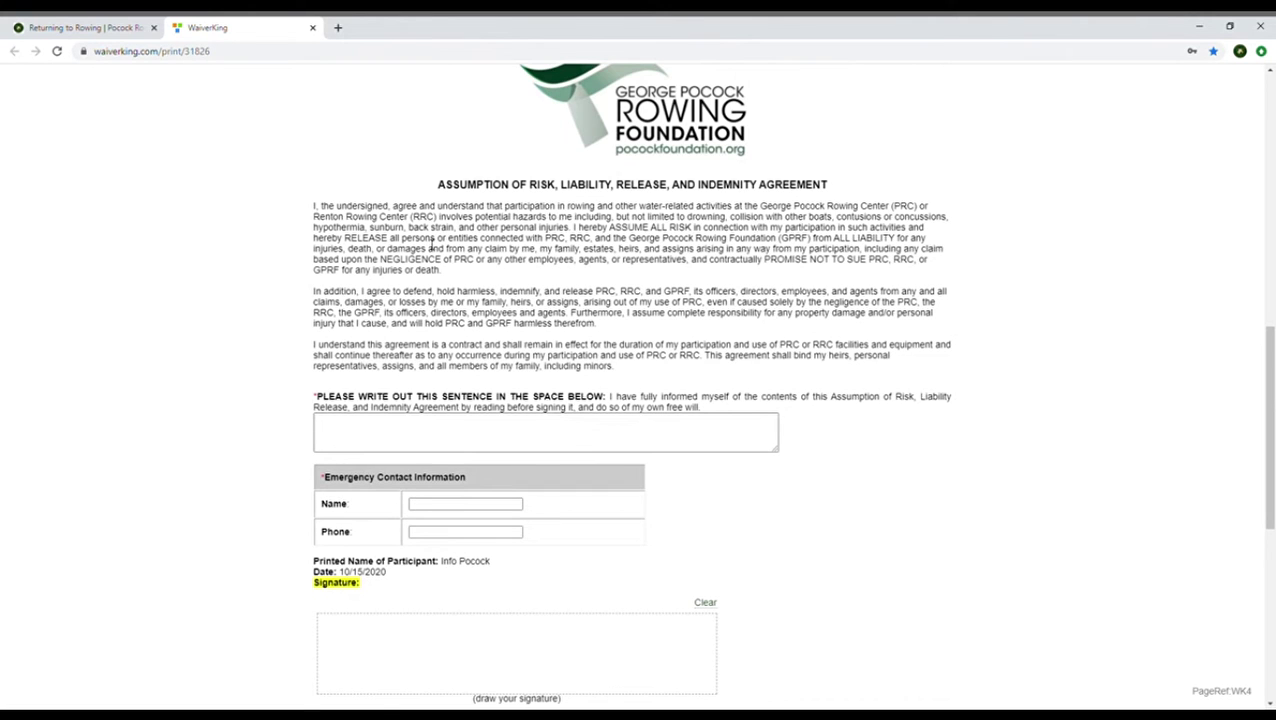
left_click(665, 429)
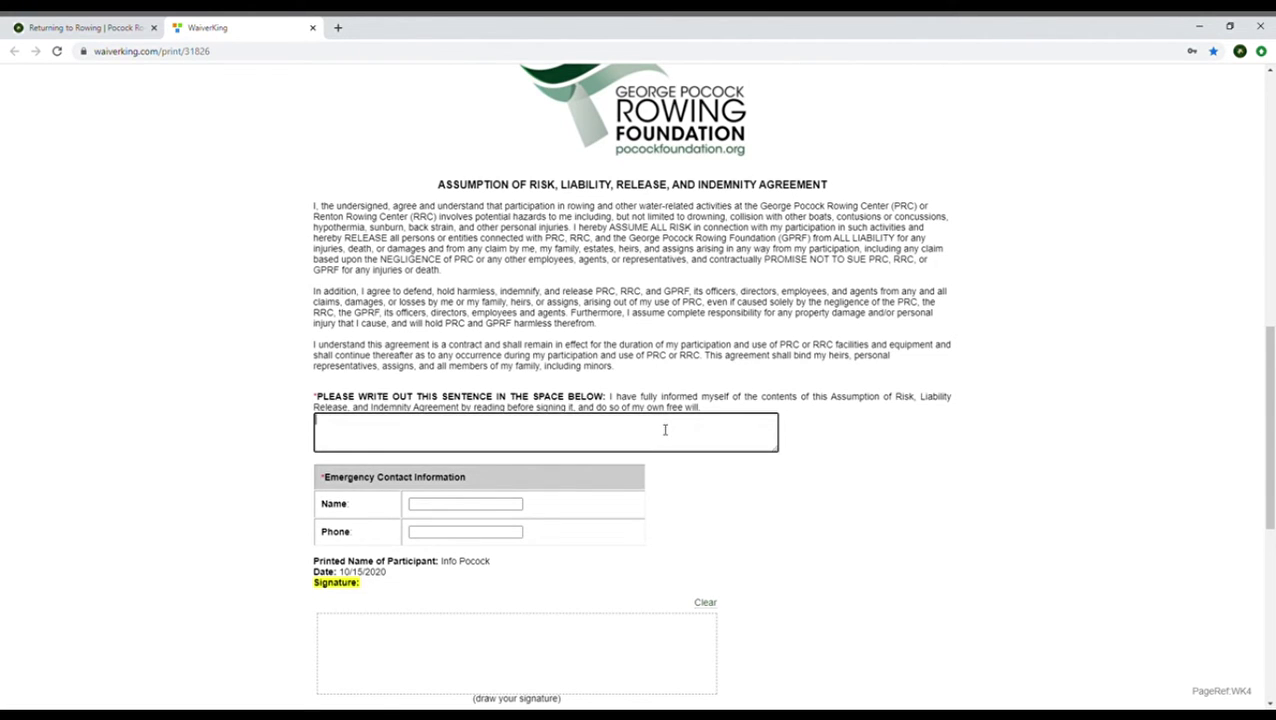
type("I have fully informed myself of the contents of this Assumption of Risk, Liability Release, and Indemnity Agreement by reading before signing it, and do so of my own free will.")
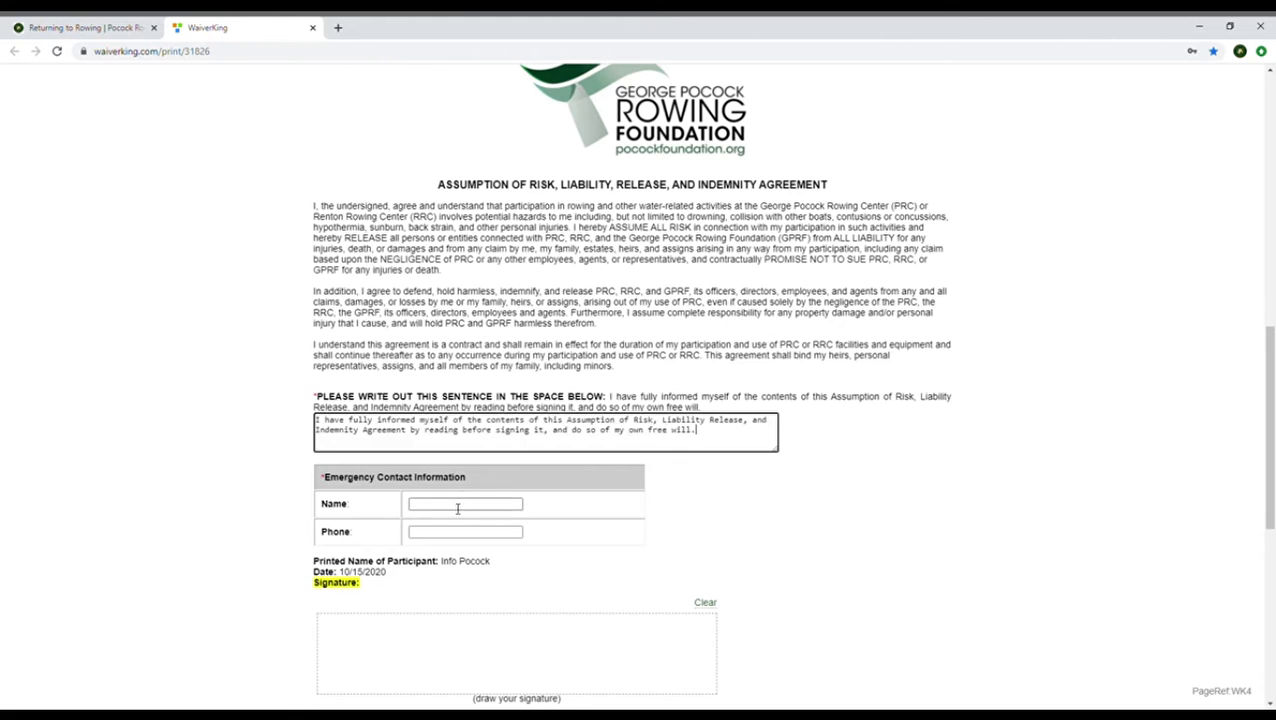
Fill in the emergency contact and draw the signature on the liability agreement
left_click(457, 507)
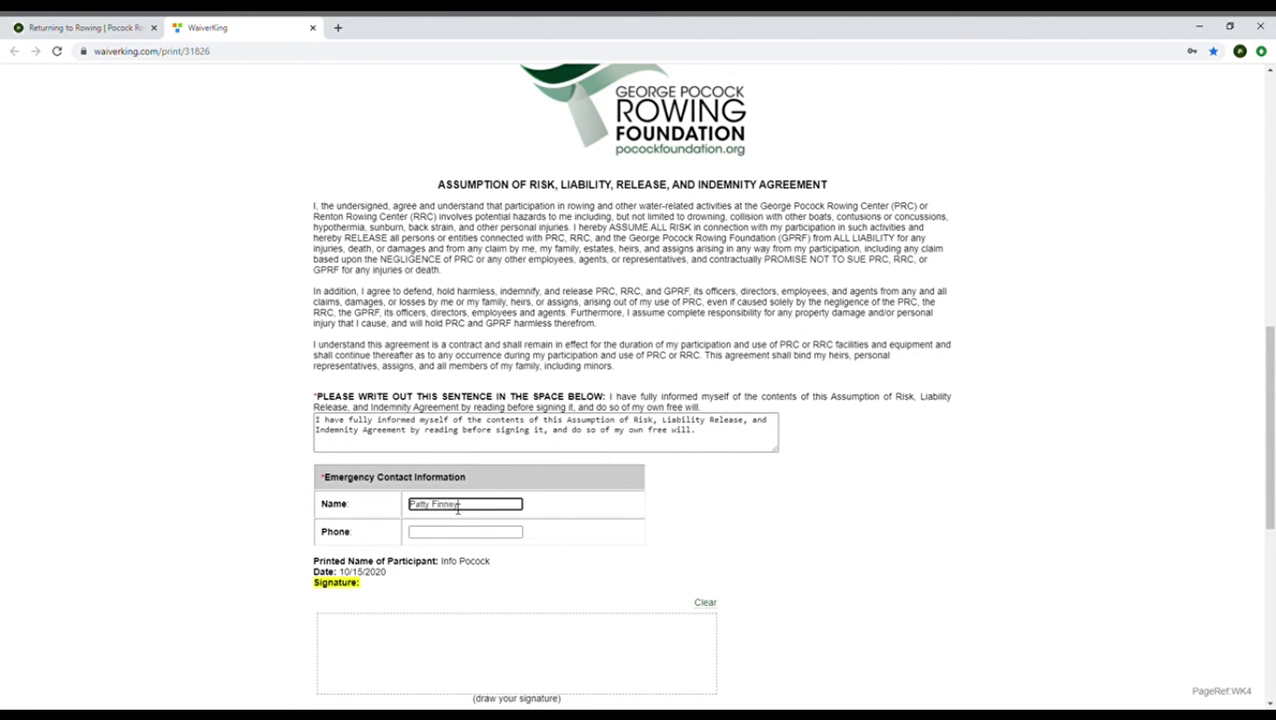
key("Tab")
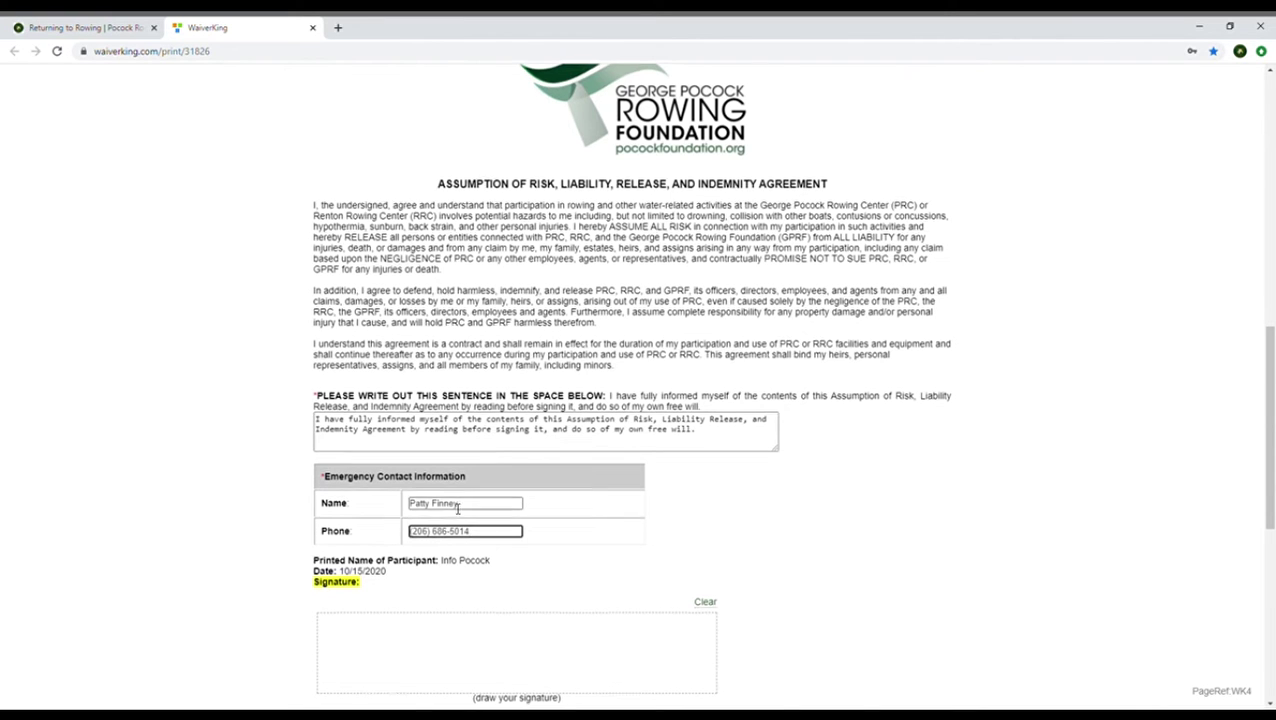
scroll(457, 507, "down", 2)
mouse_move(344, 441)
left_mouse_down()
mouse_move(355, 491)
mouse_move(378, 456)
mouse_move(388, 478)
mouse_move(474, 474)
mouse_move(488, 448)
mouse_move(500, 463)
mouse_move(584, 466)
mouse_move(638, 453)
left_mouse_up()
left_click(490, 465)
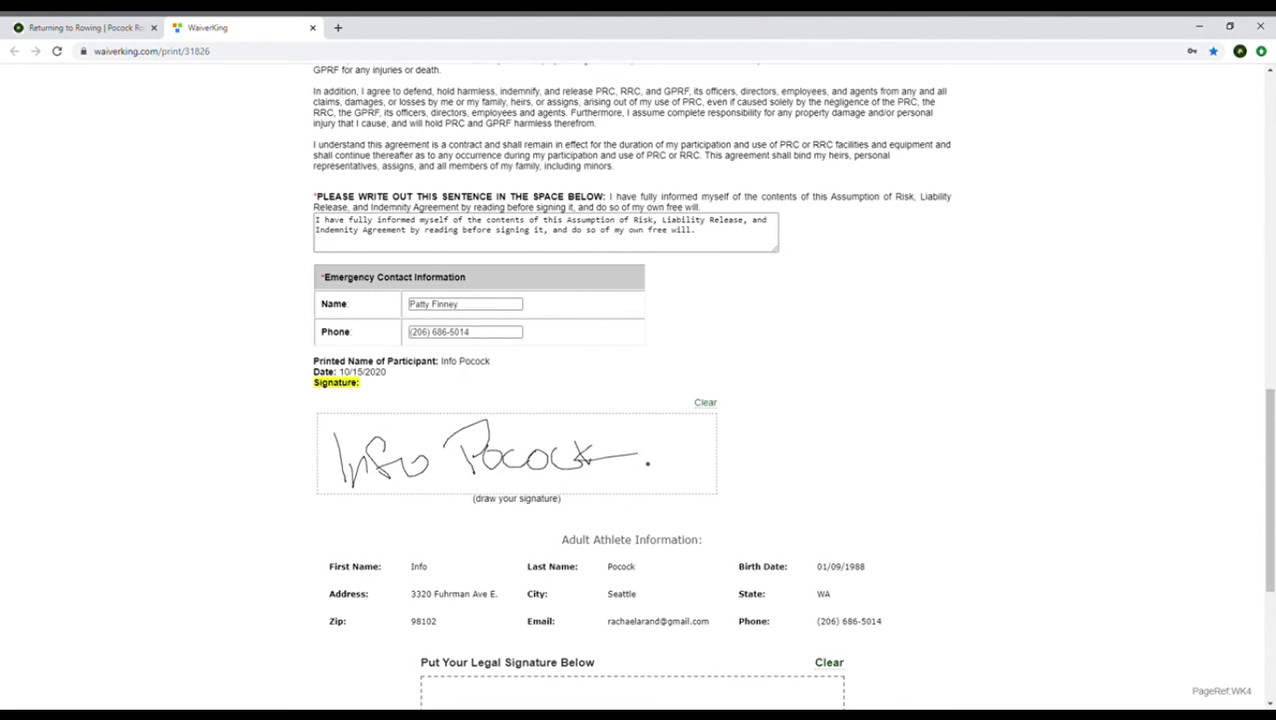
scroll(550, 456, "down", 3)
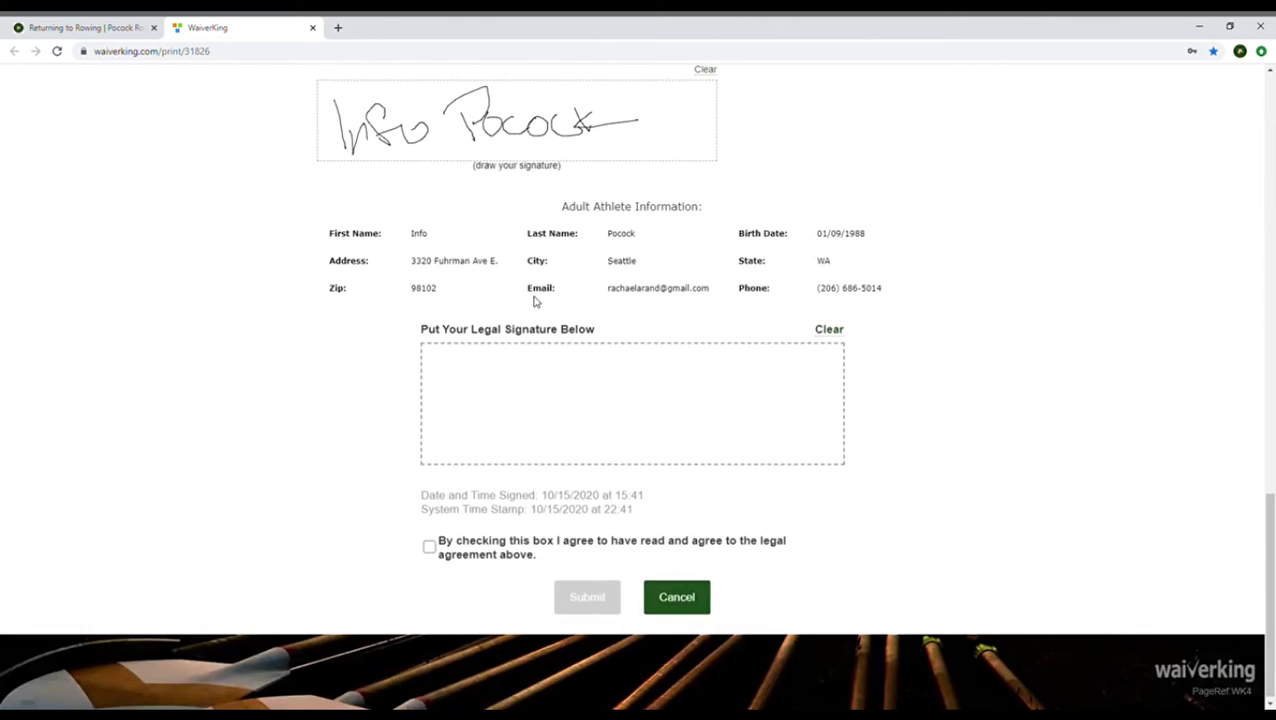
Draw the legal signature and tick the agreement box
mouse_move(460, 406)
left_mouse_down()
mouse_move(467, 416)
mouse_move(513, 388)
mouse_move(556, 417)
mouse_move(612, 424)
mouse_move(608, 414)
mouse_move(636, 406)
mouse_move(748, 424)
left_mouse_up()
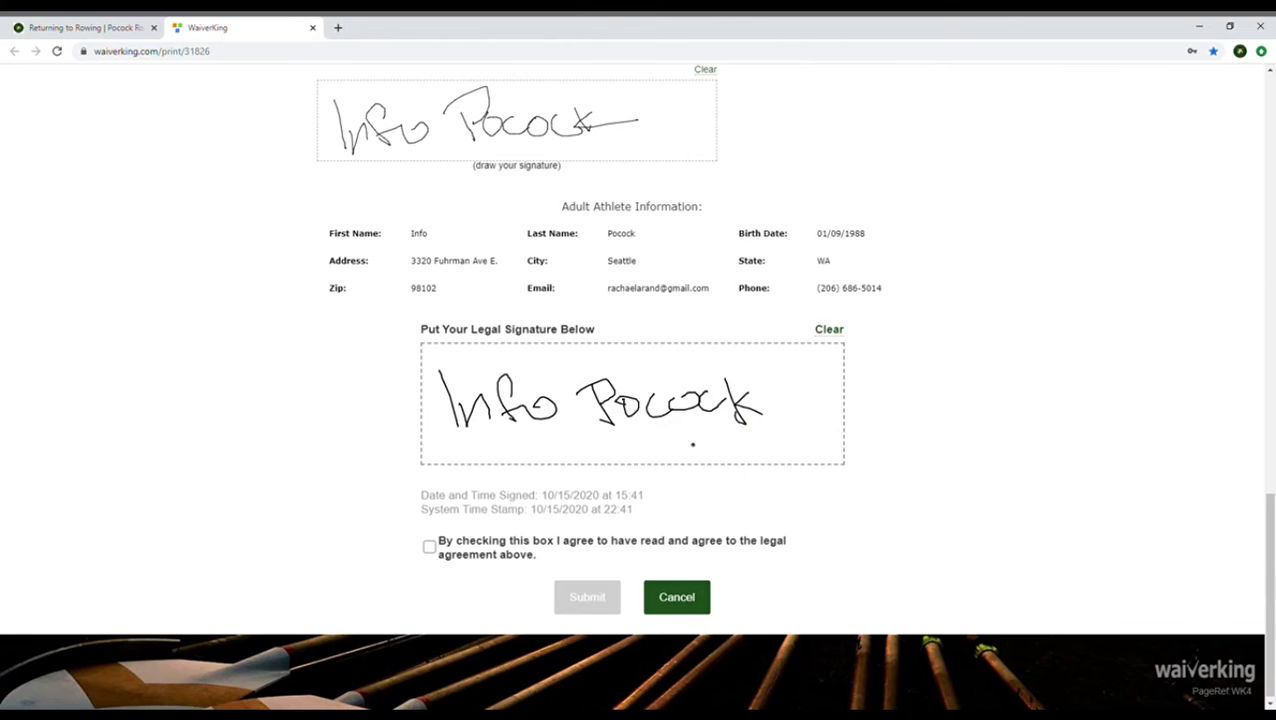
scroll(620, 460, "down", 1)
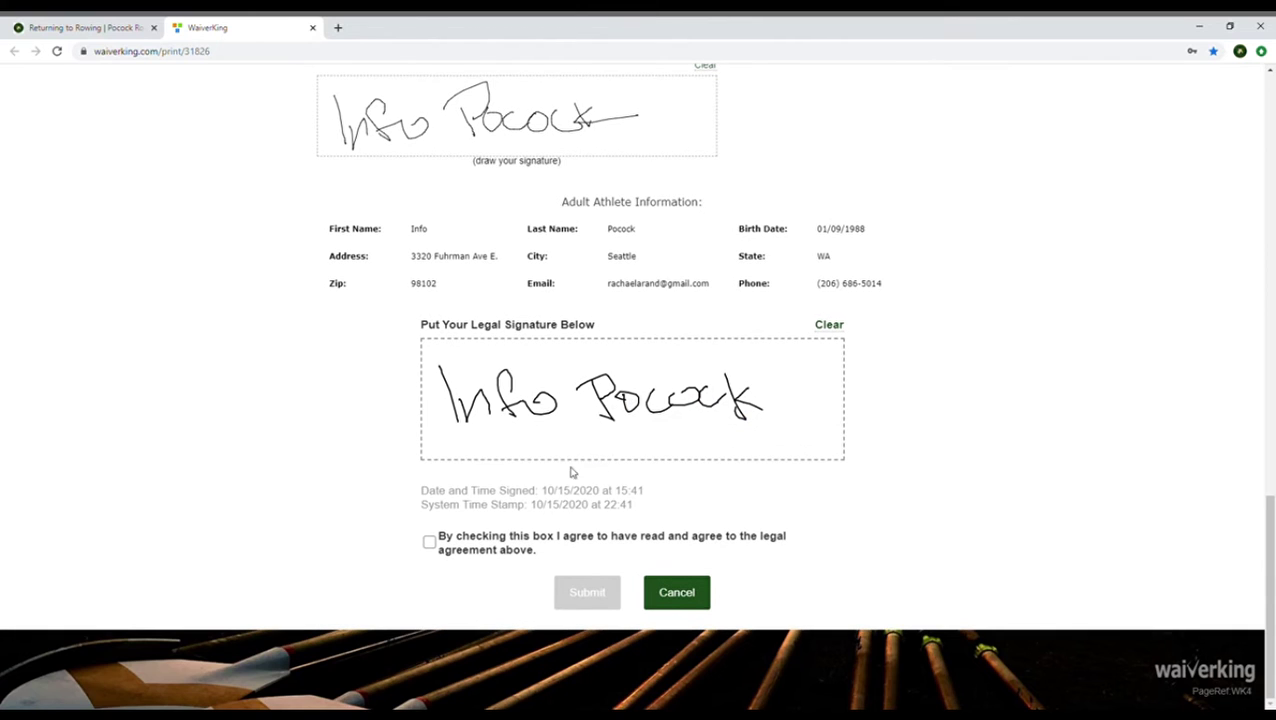
left_click(429, 543)
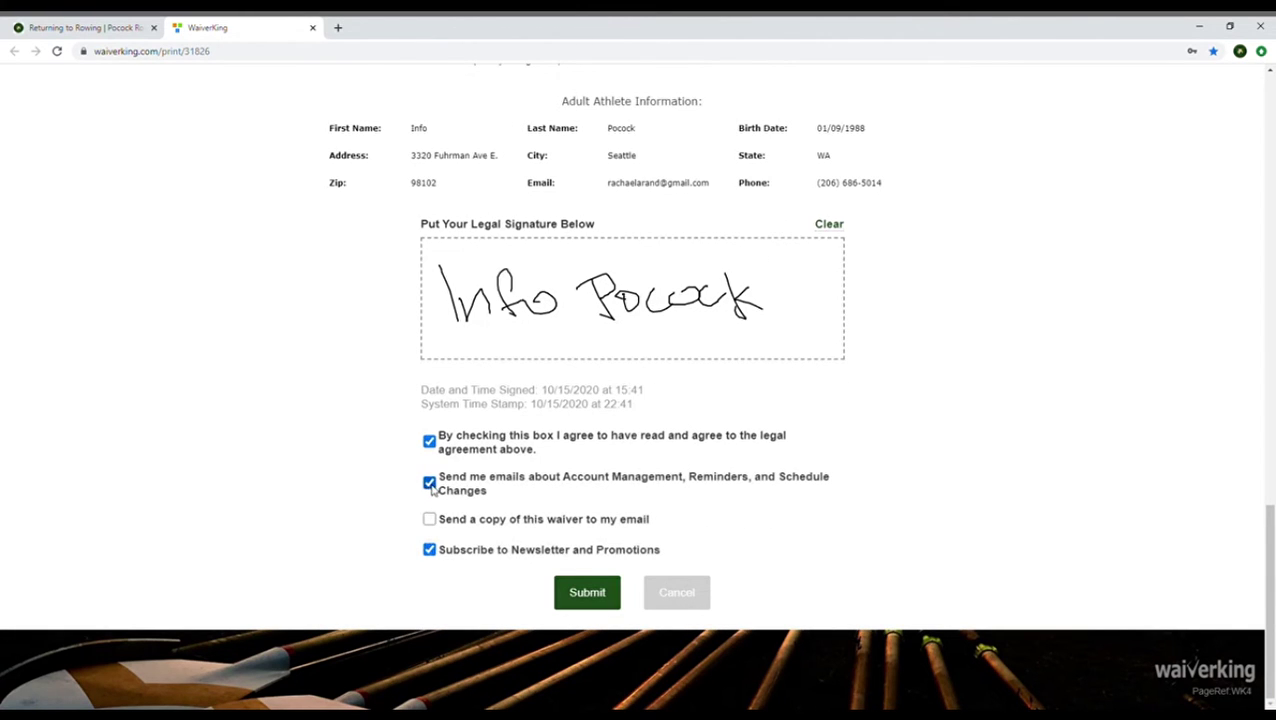
Opt out of emails and newsletters, request an emailed copy, and submit the waiver
left_click(429, 483)
left_click(429, 519)
left_click(429, 551)
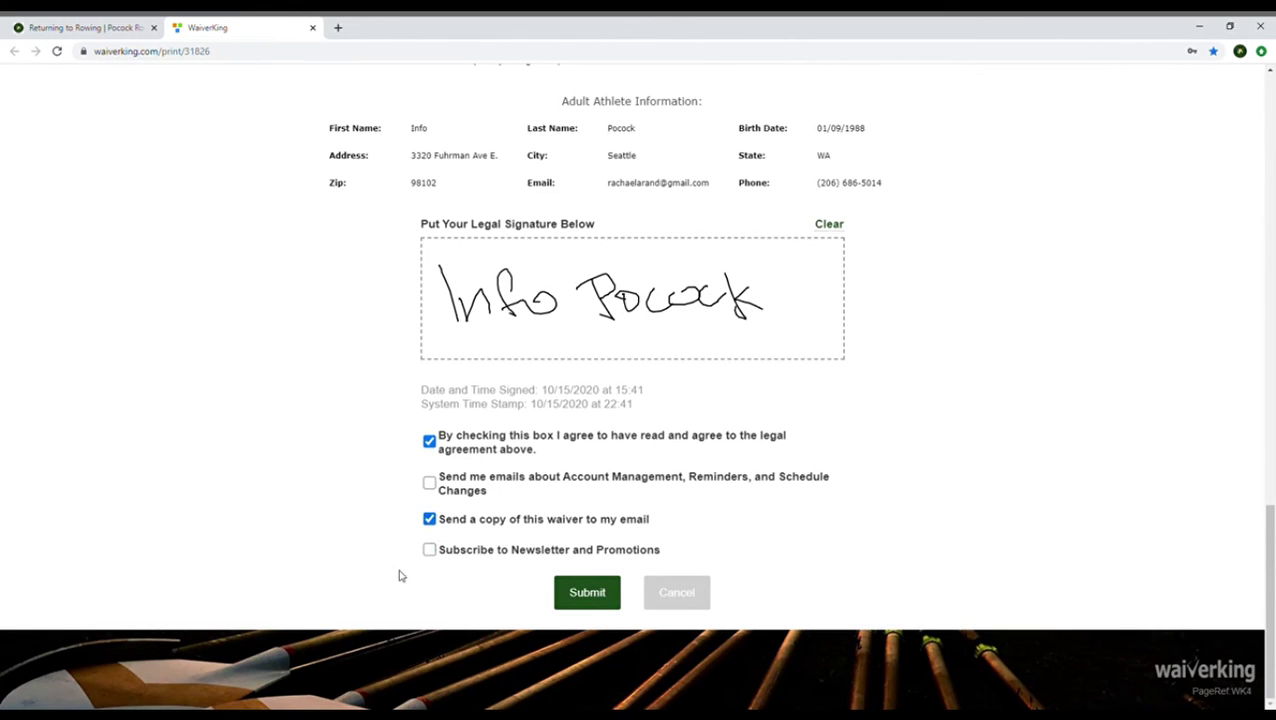
left_click(572, 598)
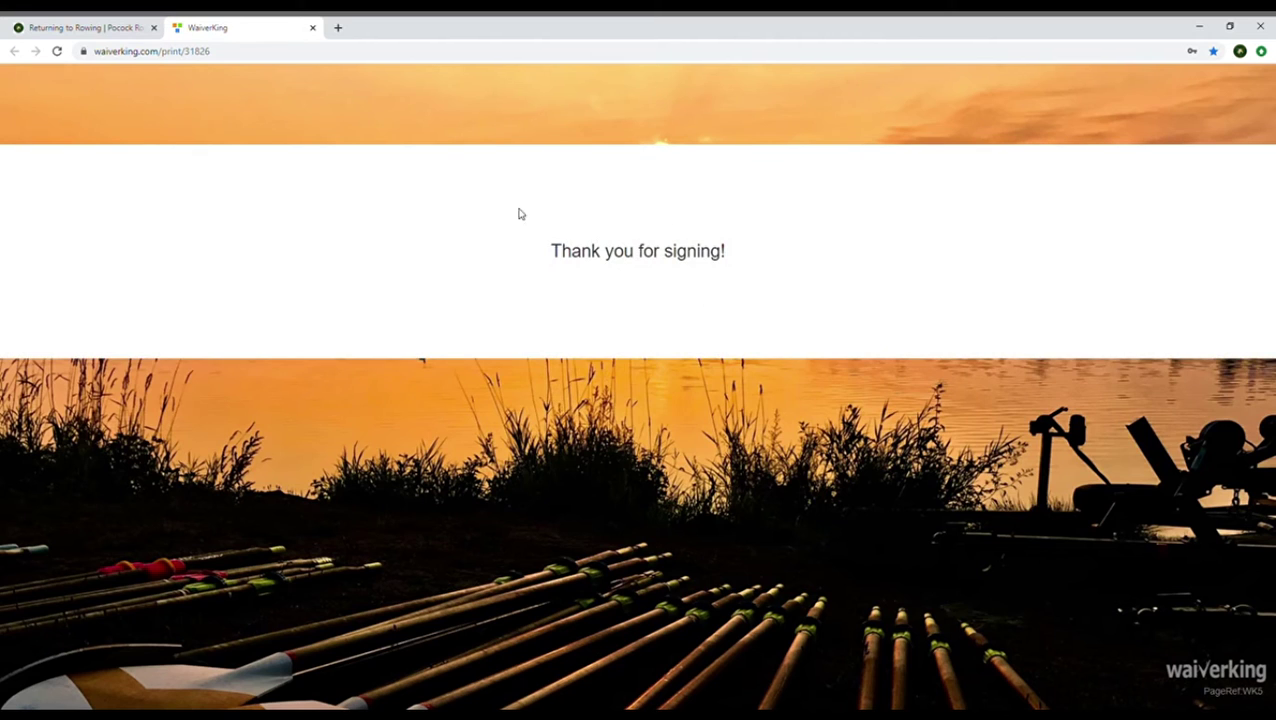
Sign in to MINDBODY on the Pocock tab with the athlete's email and password
left_click(126, 28)
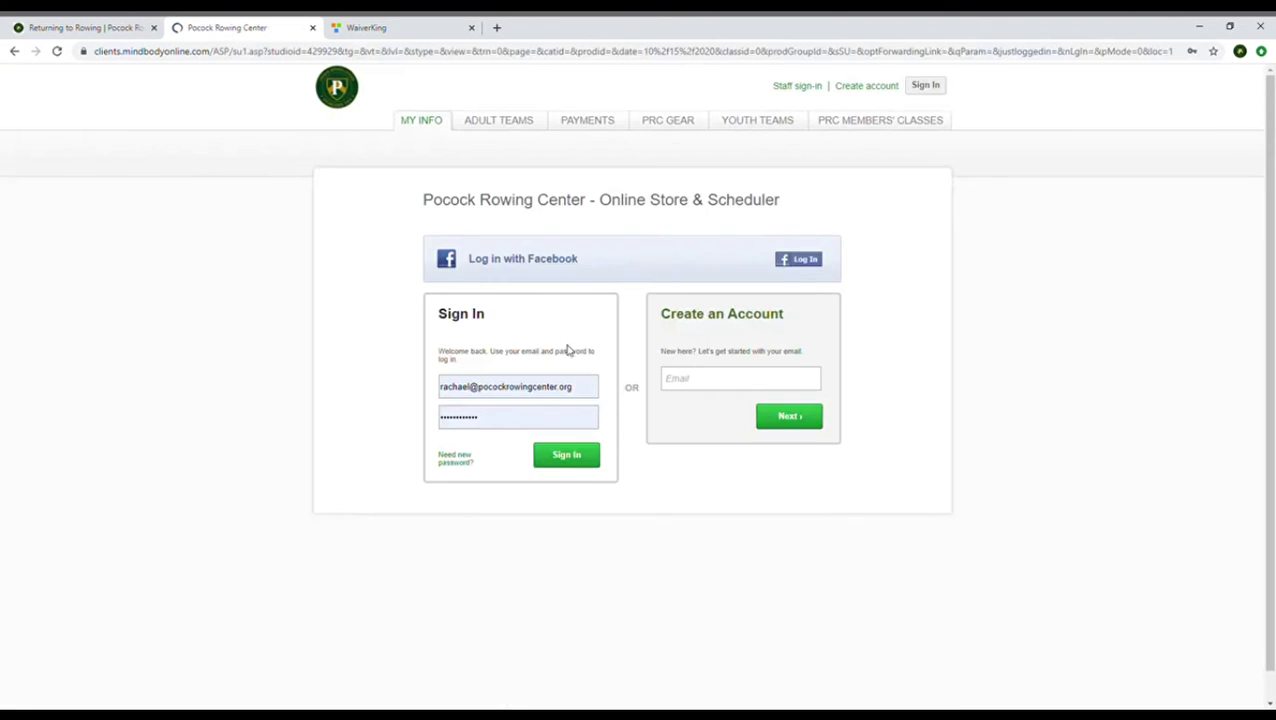
left_click_drag(585, 389, 407, 400)
key("BackSpace")
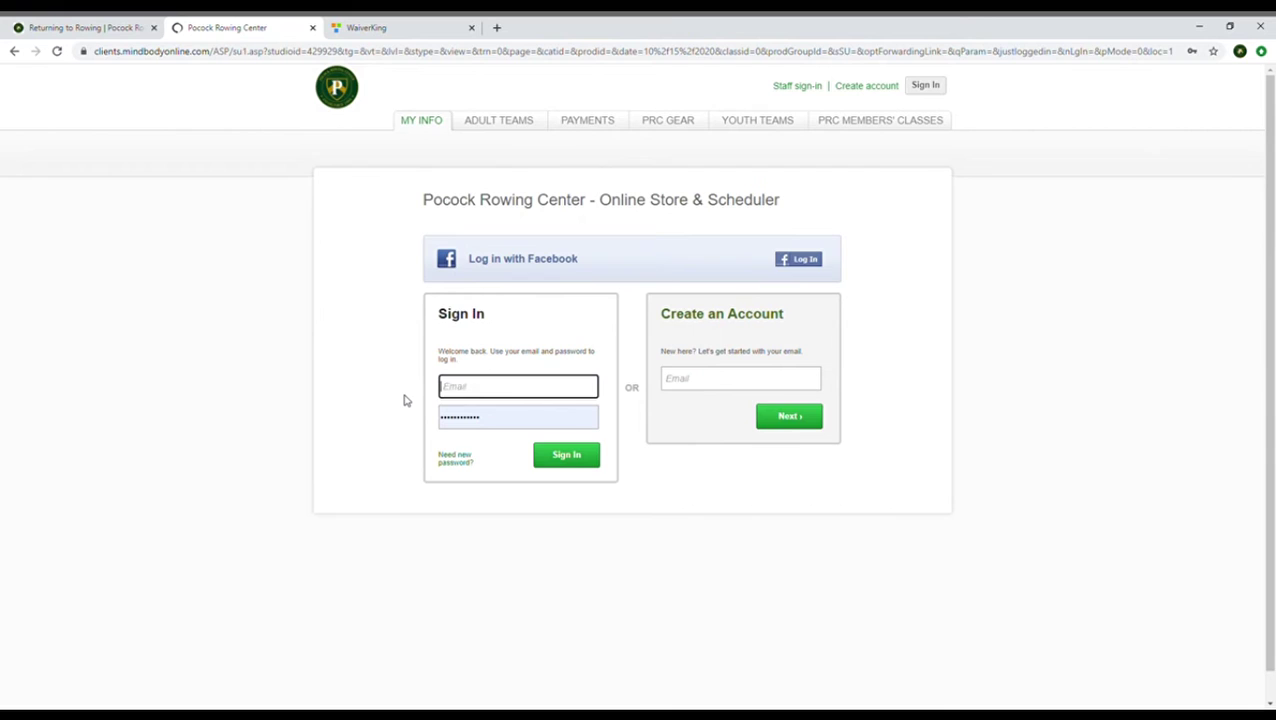
key("Tab")
key("BackSpace")
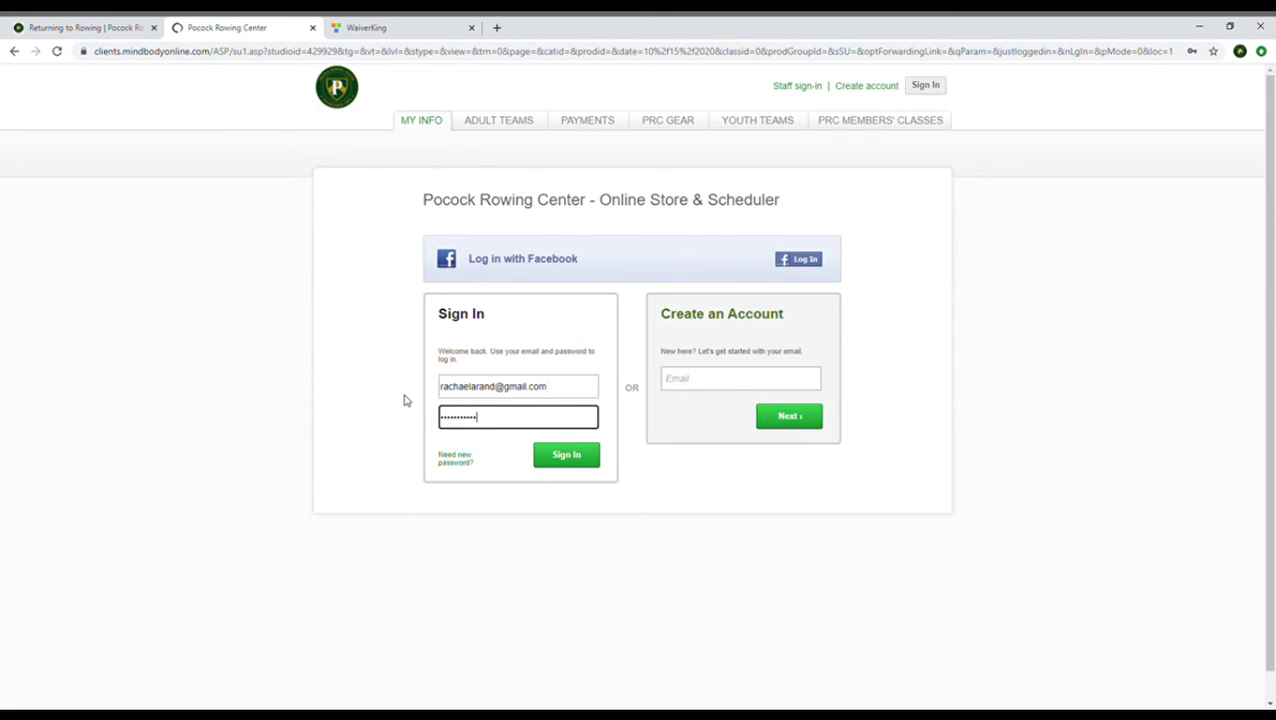
left_click(544, 459)
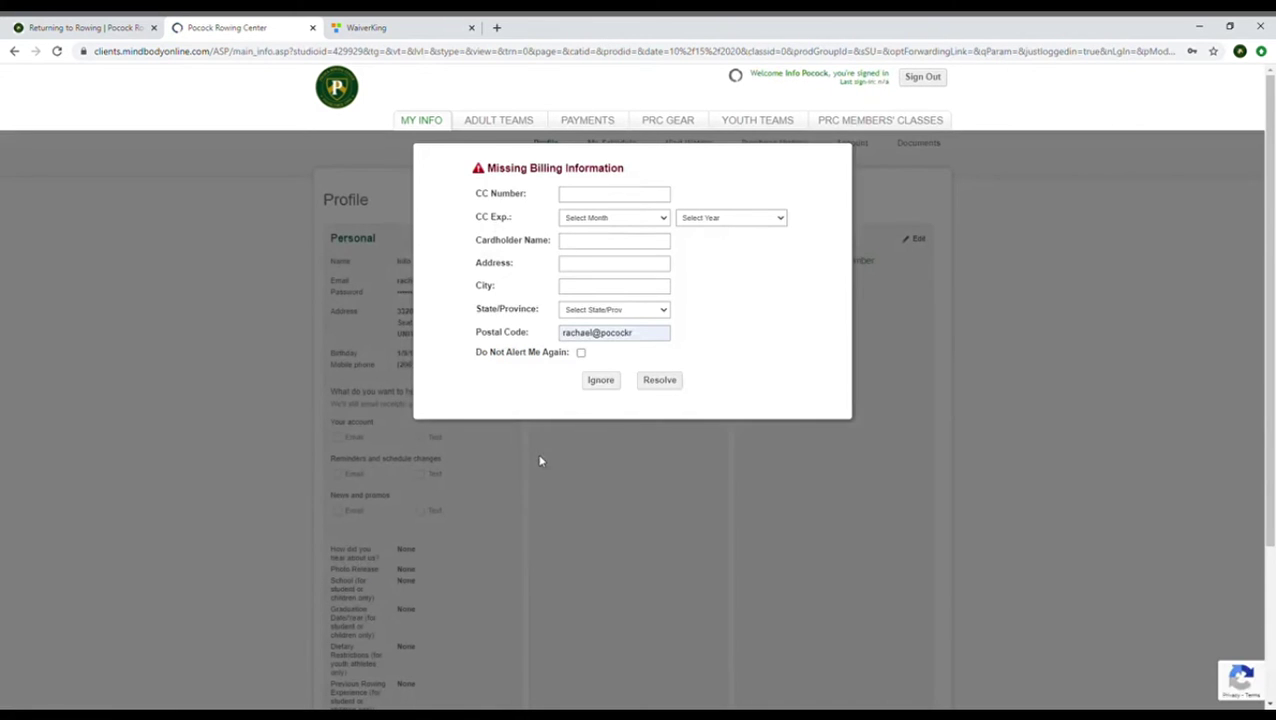
Ignore the billing reminder, view billing information, and open Documents showing the Adult Athlete Forms PDF
left_click(607, 380)
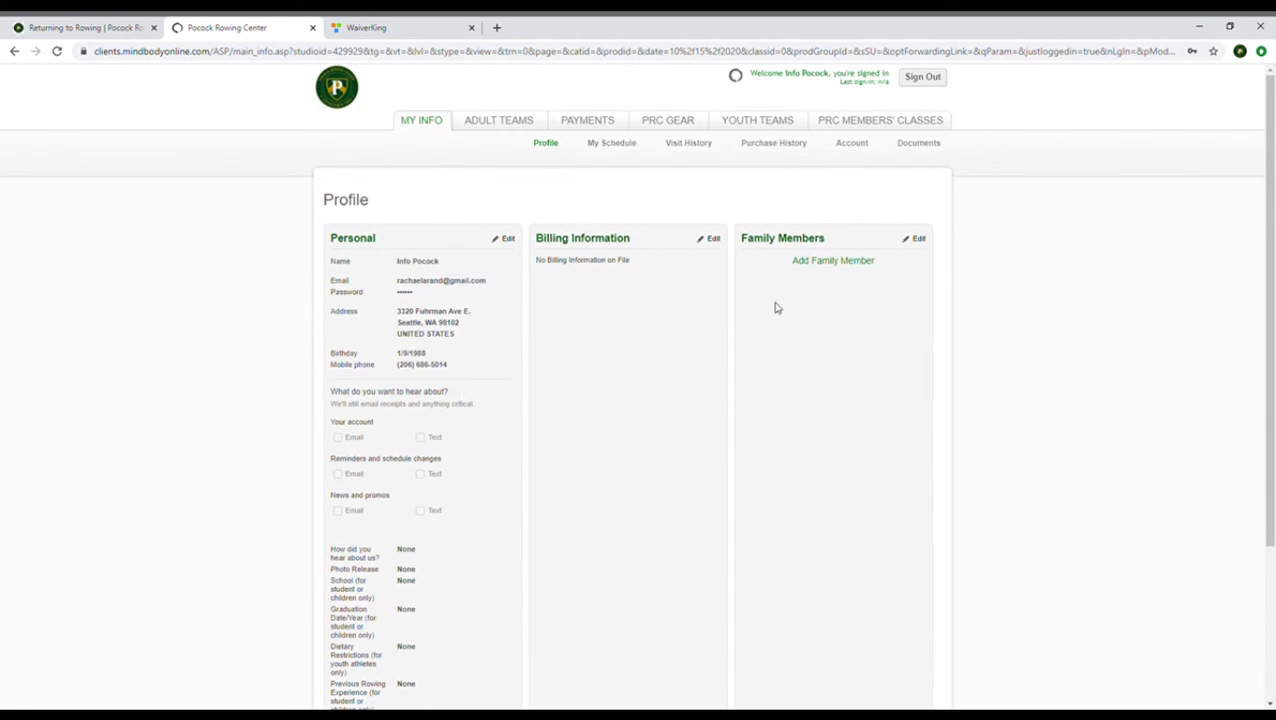
left_click(708, 238)
left_click(680, 266)
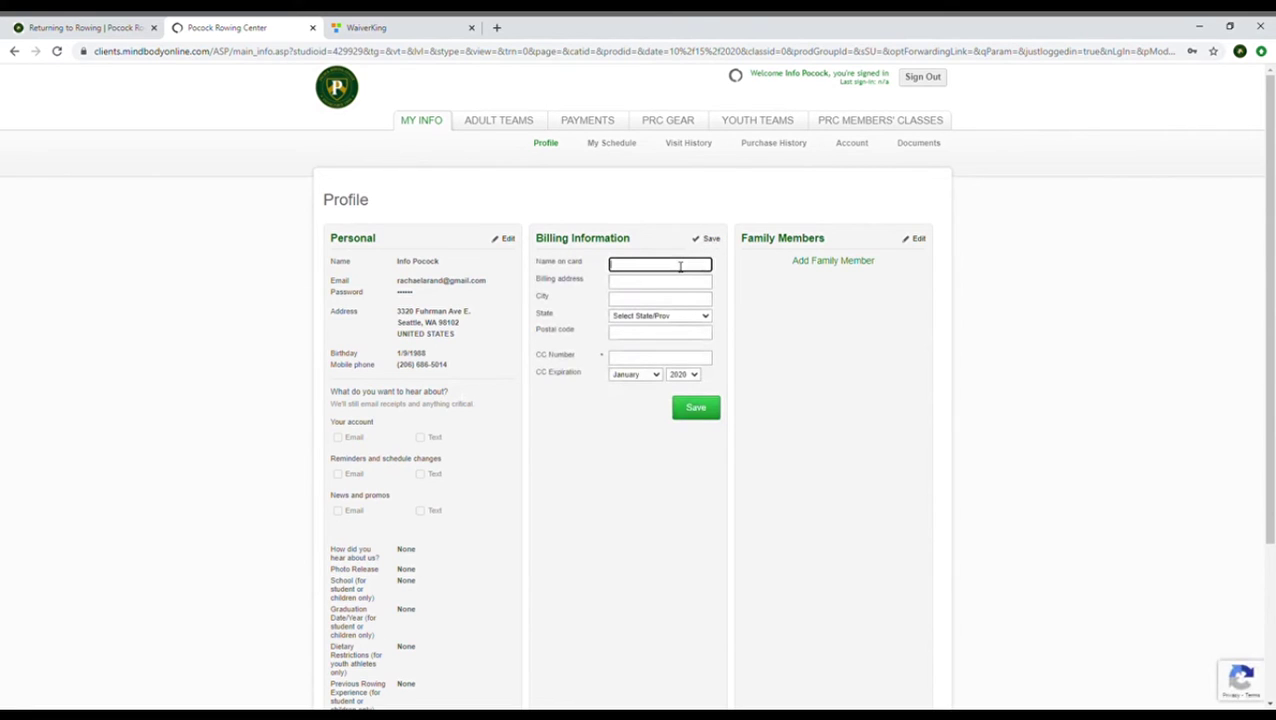
left_click(596, 275)
left_click(648, 298)
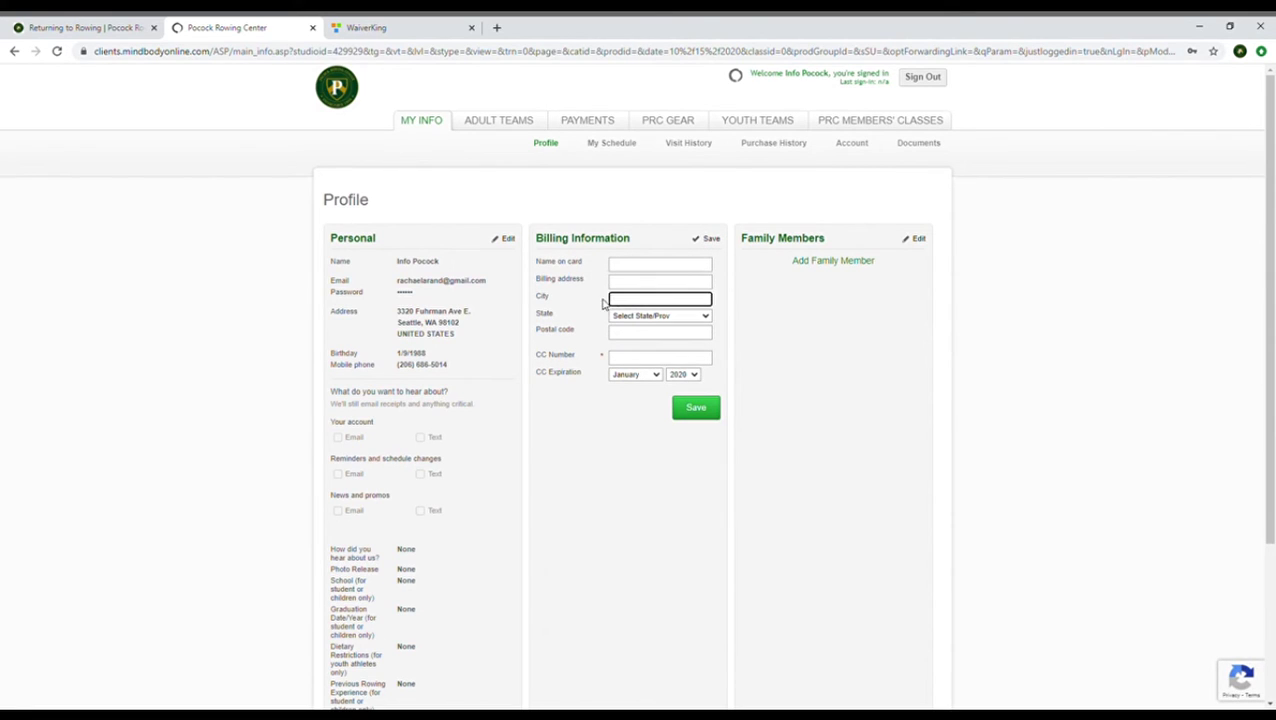
left_click(603, 302)
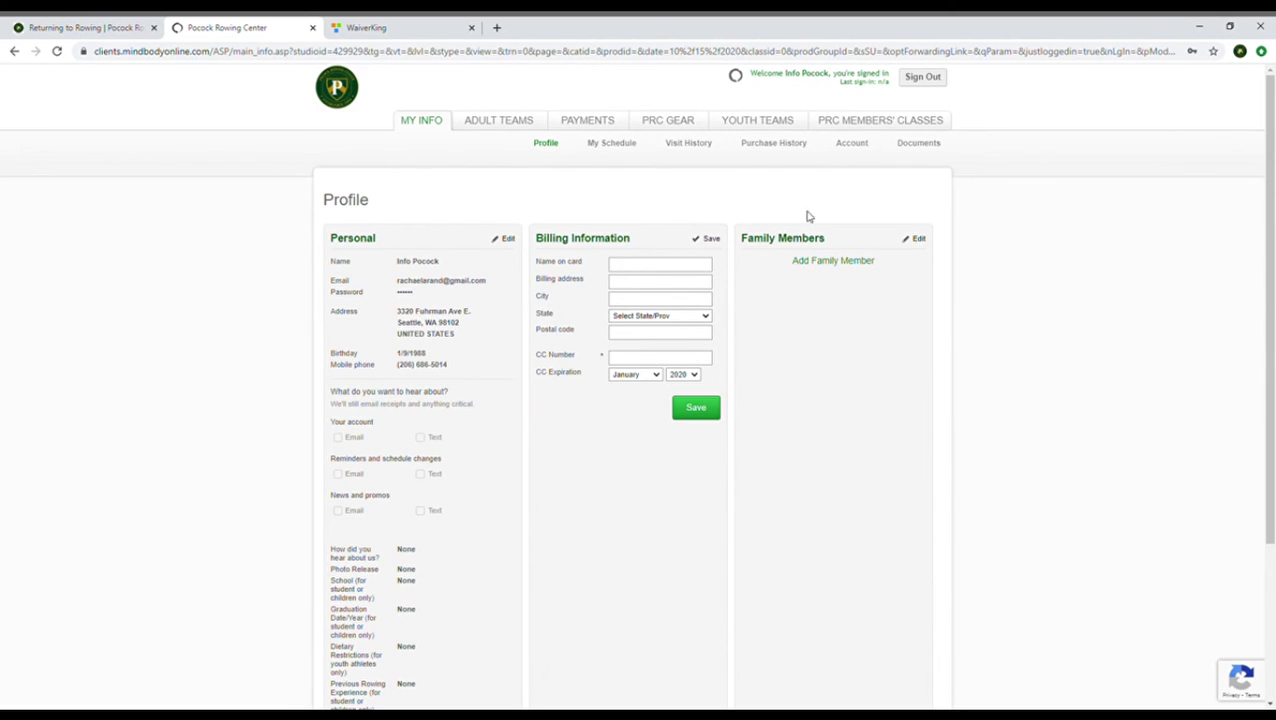
left_click(928, 149)
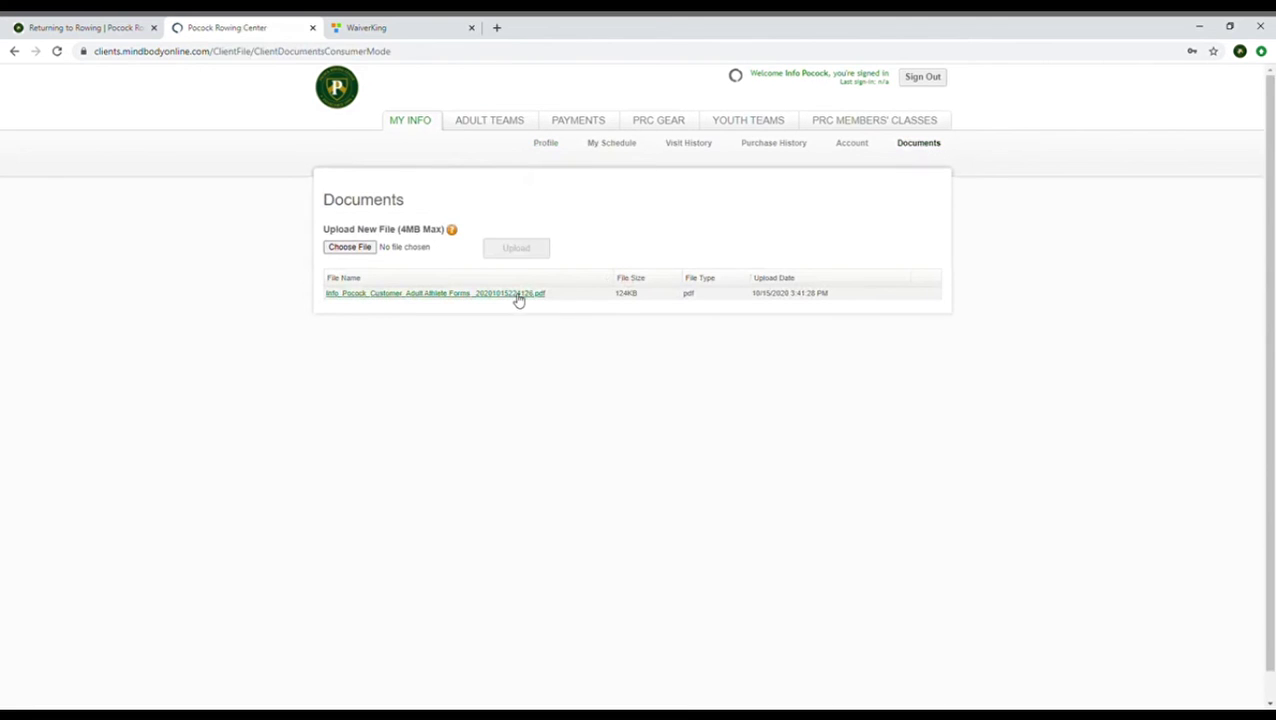
Open the Adult Athlete Forms PDF, scroll through its signatures, close it, and return to Profile
left_click(519, 294)
scroll(314, 412, "down", 1)
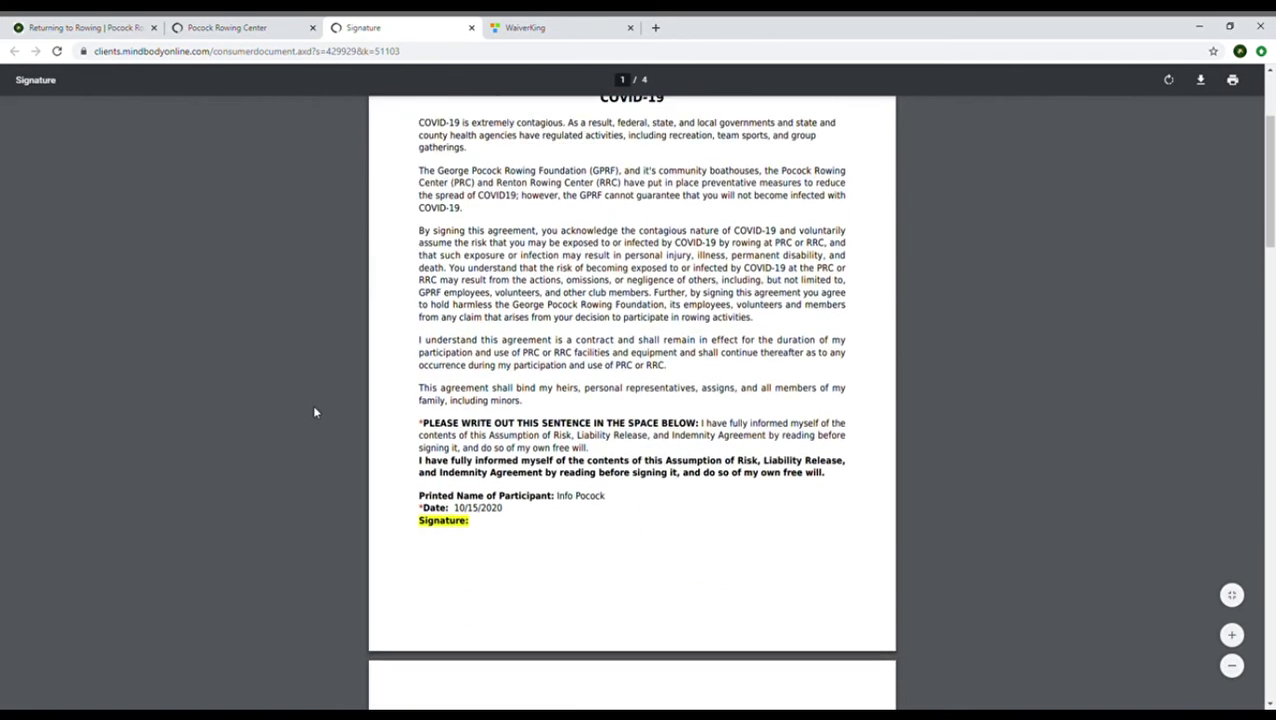
scroll(314, 412, "down", 1)
scroll(314, 412, "down", 1)
scroll(314, 411, "down", 2)
scroll(507, 415, "down", 2)
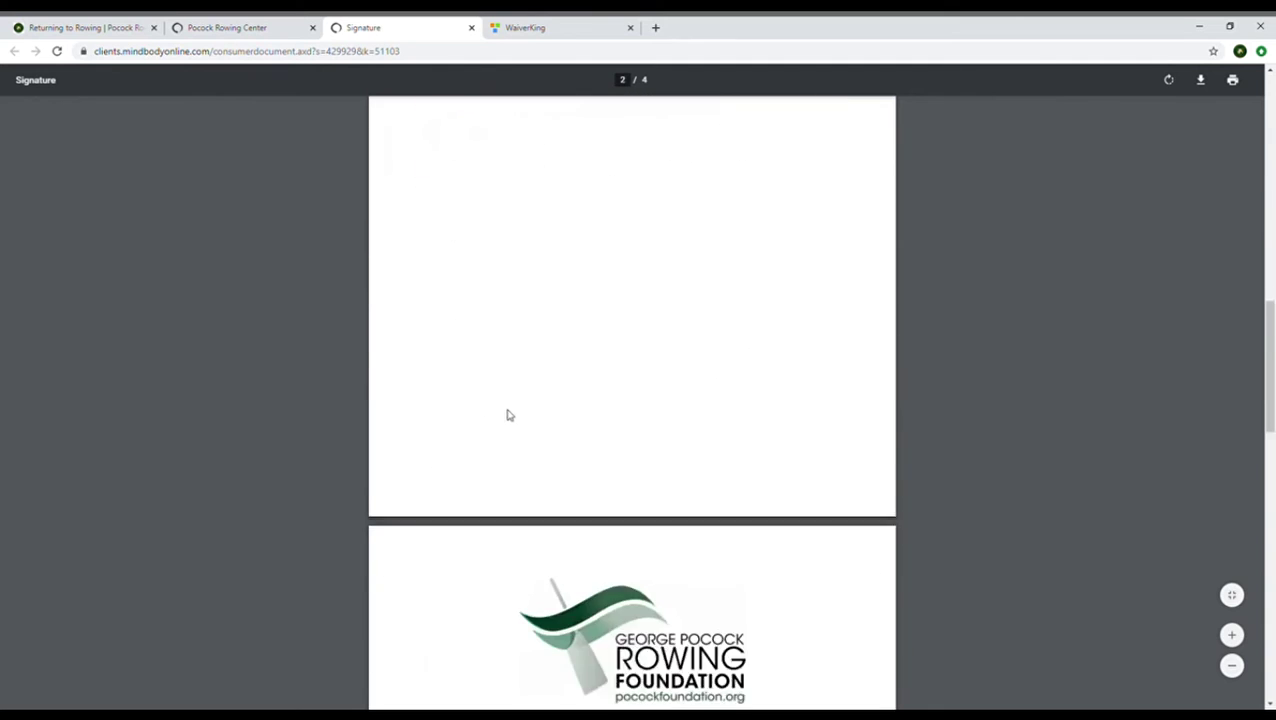
scroll(507, 415, "down", 3)
scroll(512, 413, "down", 2)
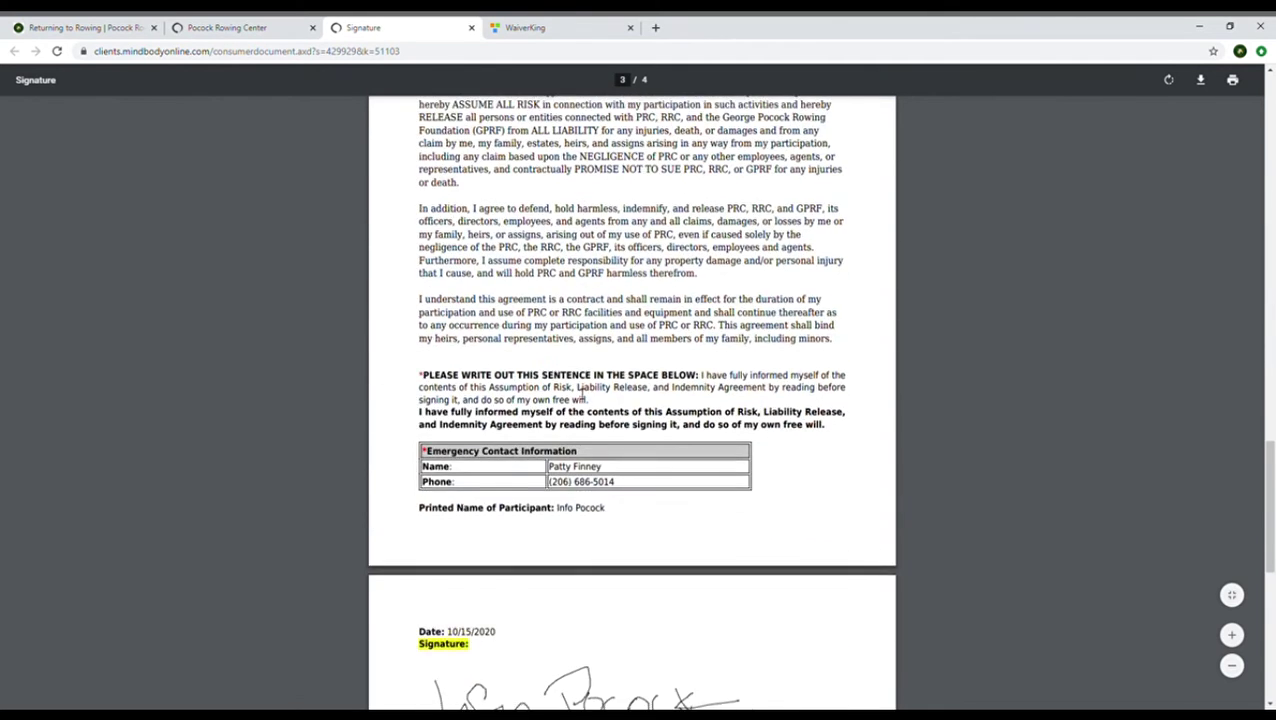
scroll(582, 393, "down", 3)
scroll(582, 393, "down", 3)
scroll(582, 393, "down", 1)
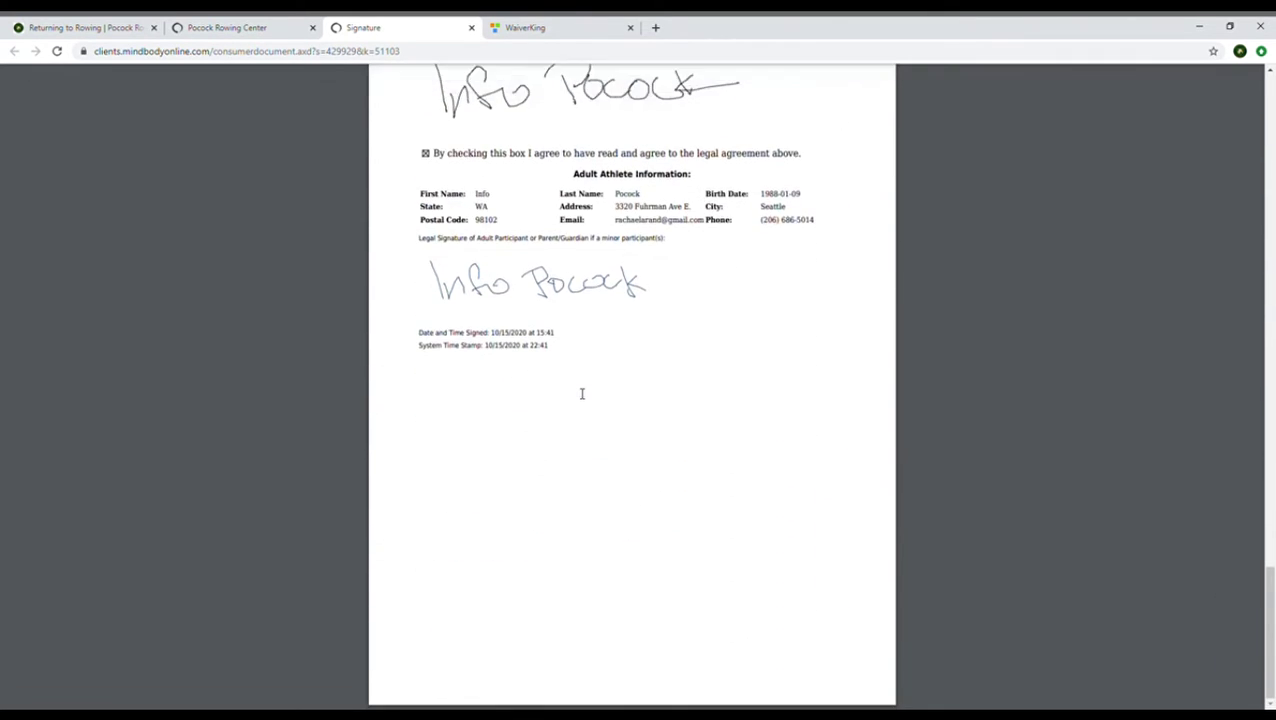
scroll(582, 393, "up", 5)
scroll(582, 393, "up", 5)
scroll(582, 393, "up", 5)
scroll(582, 393, "up", 5)
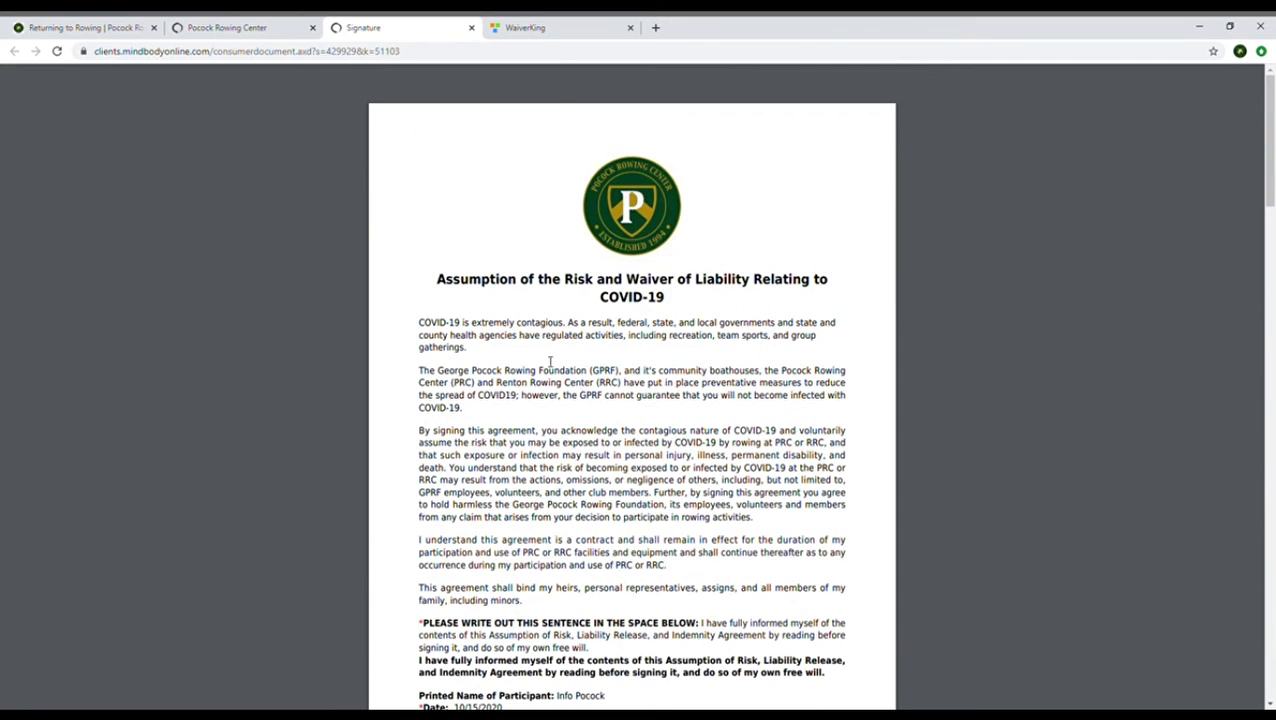
left_click(471, 27)
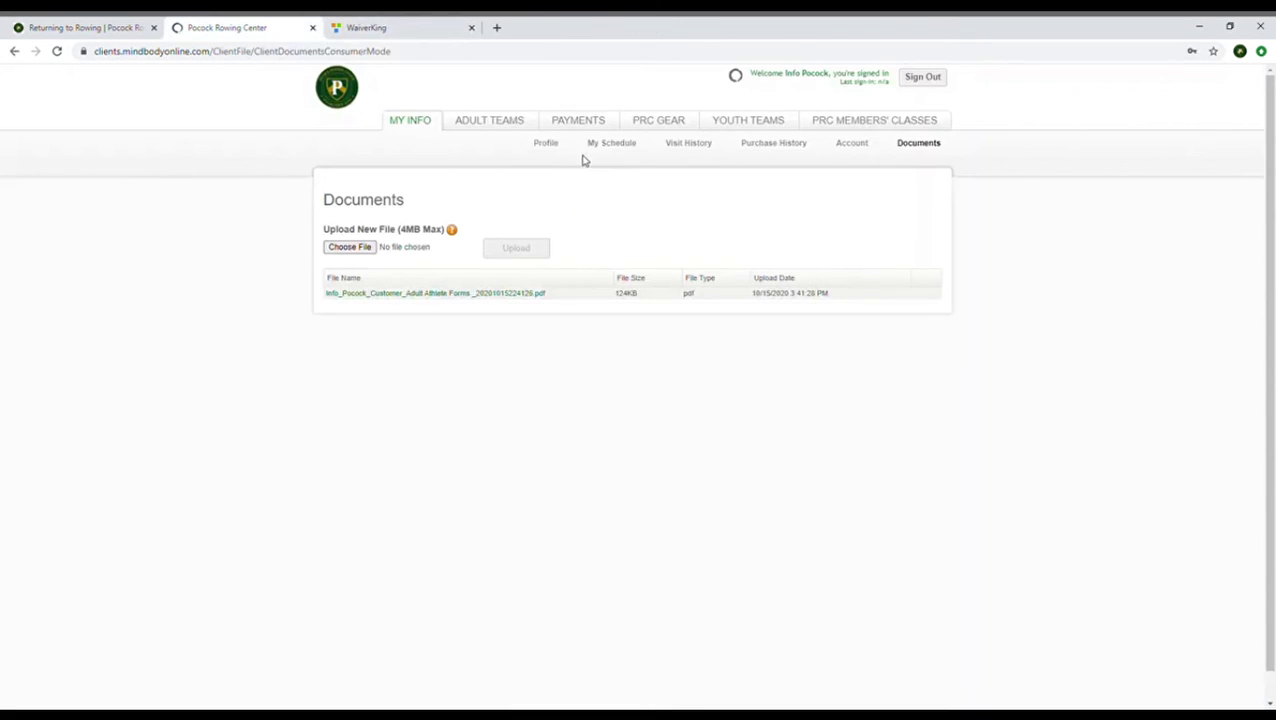
left_click(552, 150)
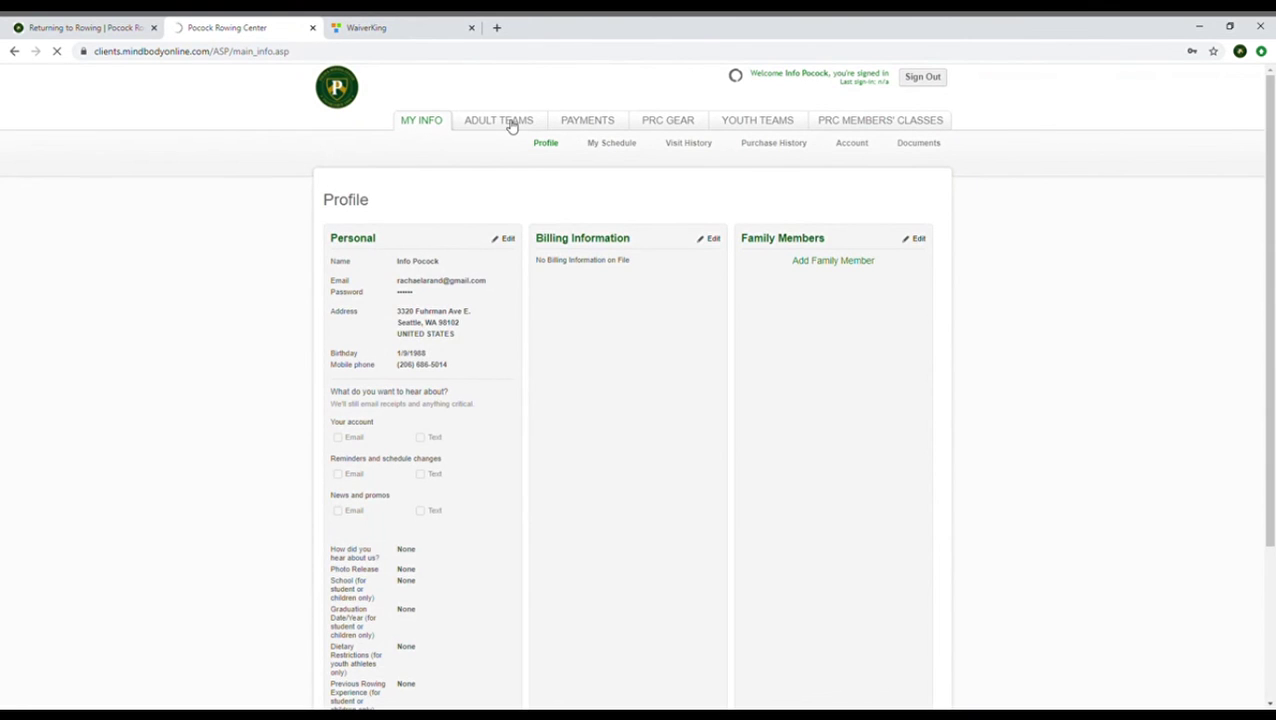
Look over the ADULT TEAMS schedule and the PRC GEAR store, then close the store
left_click(512, 124)
scroll(413, 260, "down", 3)
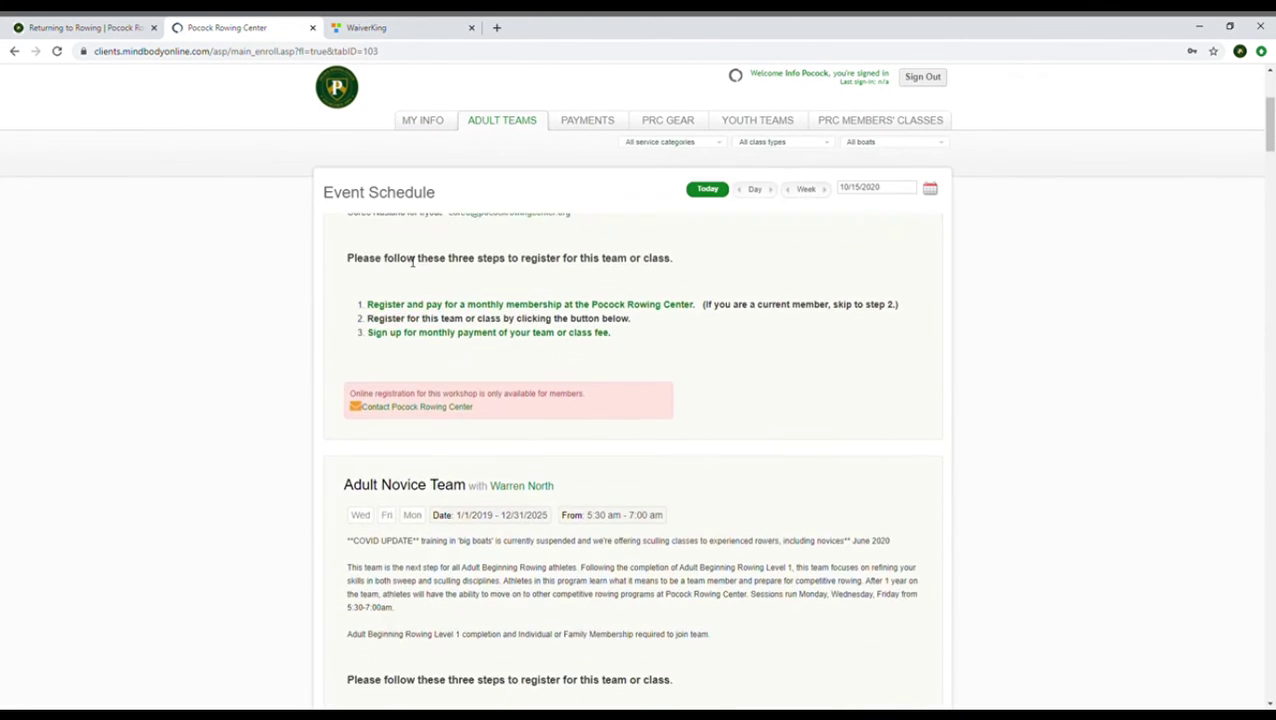
scroll(412, 260, "up", 3)
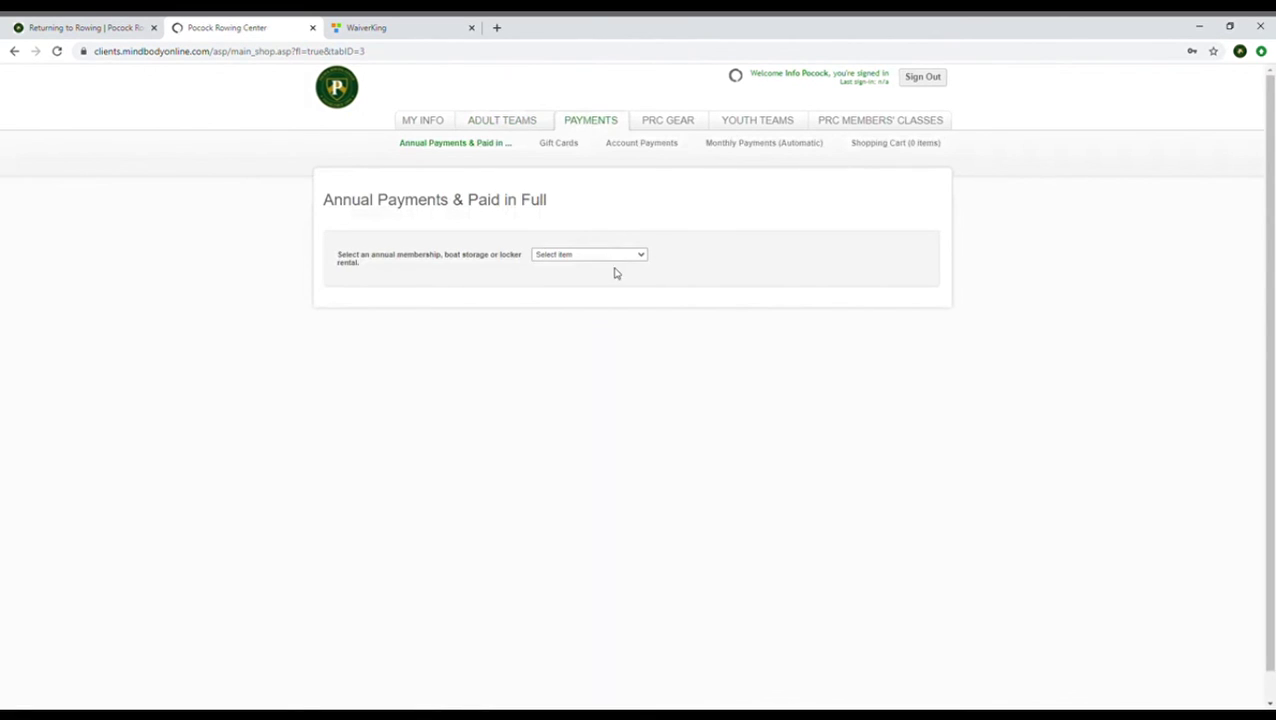
left_click(670, 121)
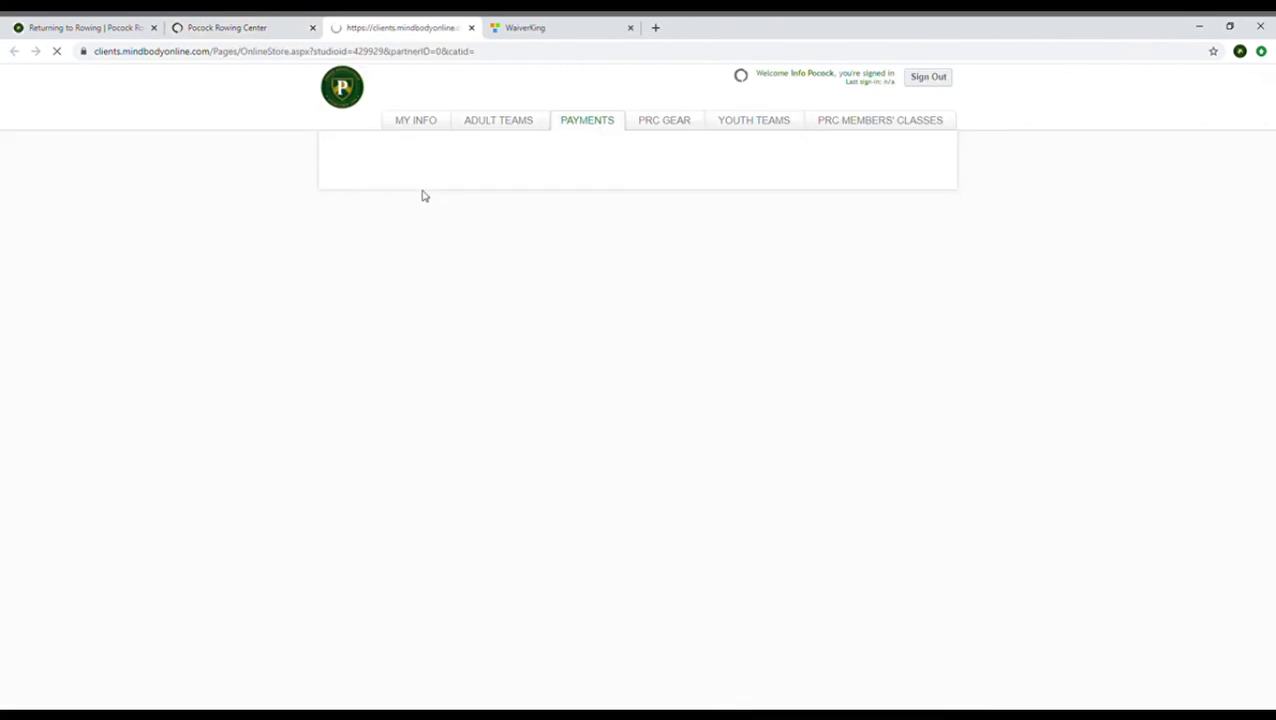
left_click(471, 28)
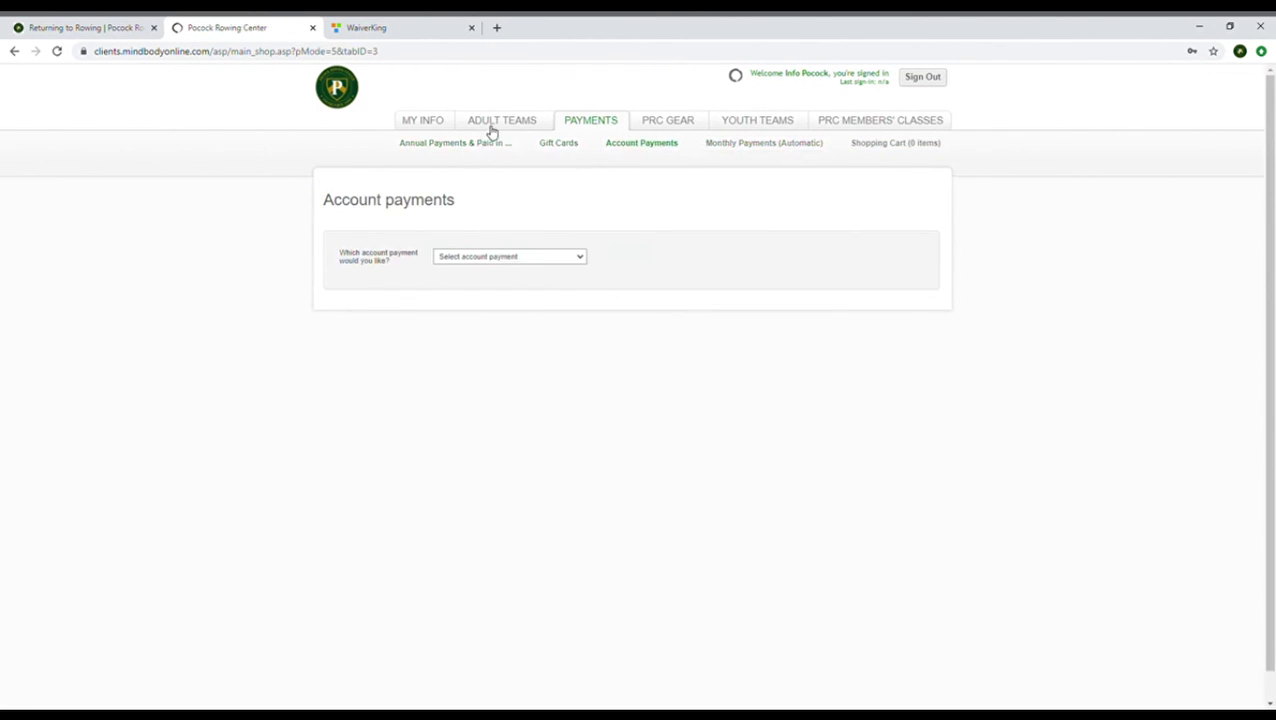
Check the empty Purchase History and Account balance under MY INFO, then return to Profile
left_click(440, 128)
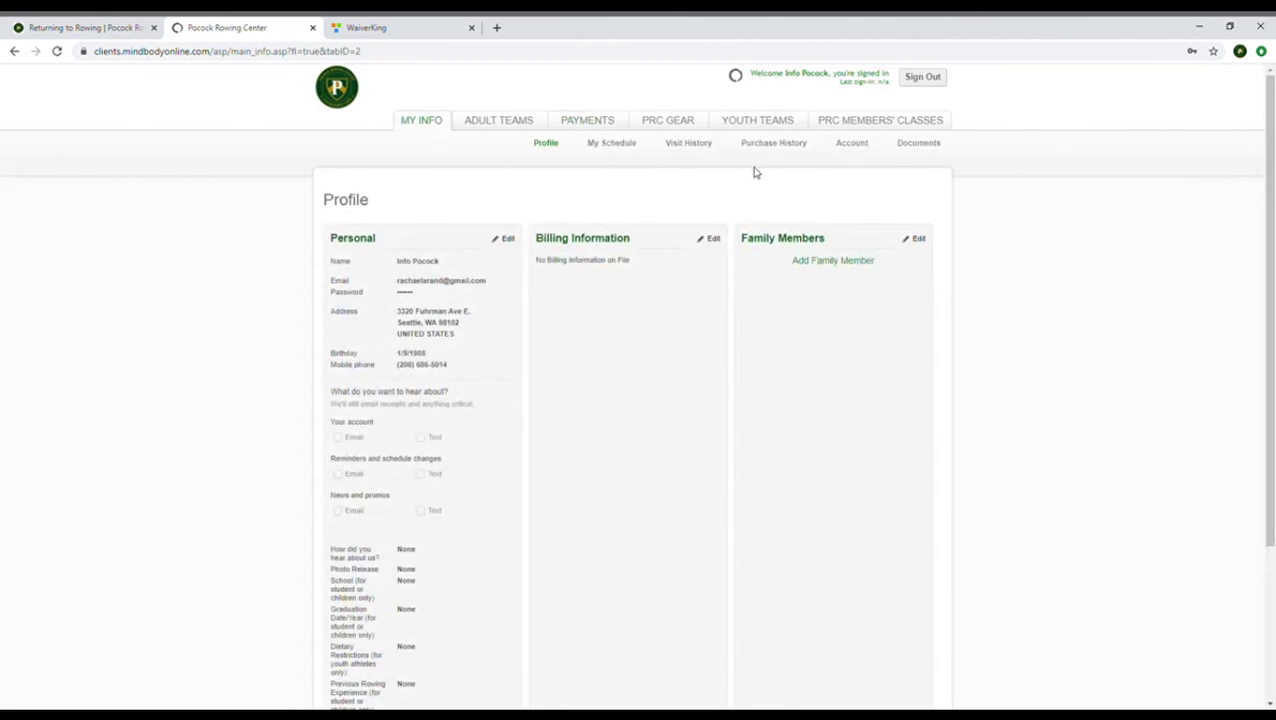
left_click(763, 146)
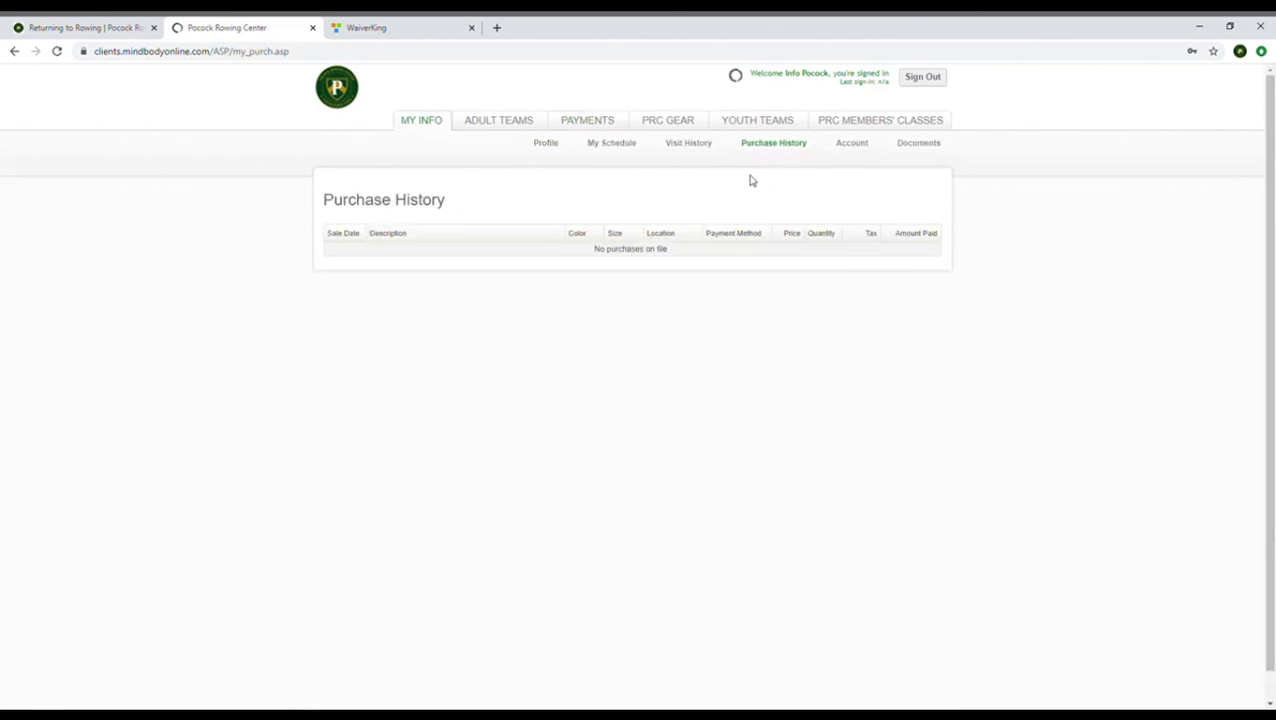
left_click(849, 145)
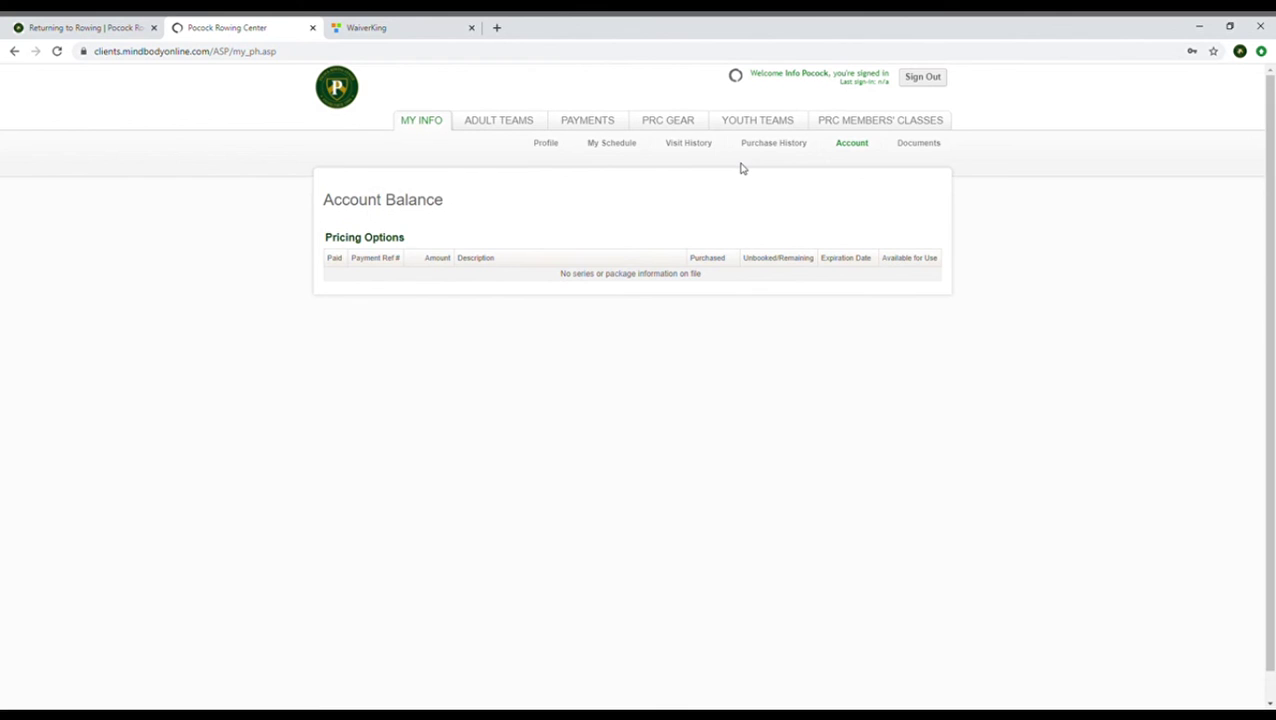
left_click(546, 143)
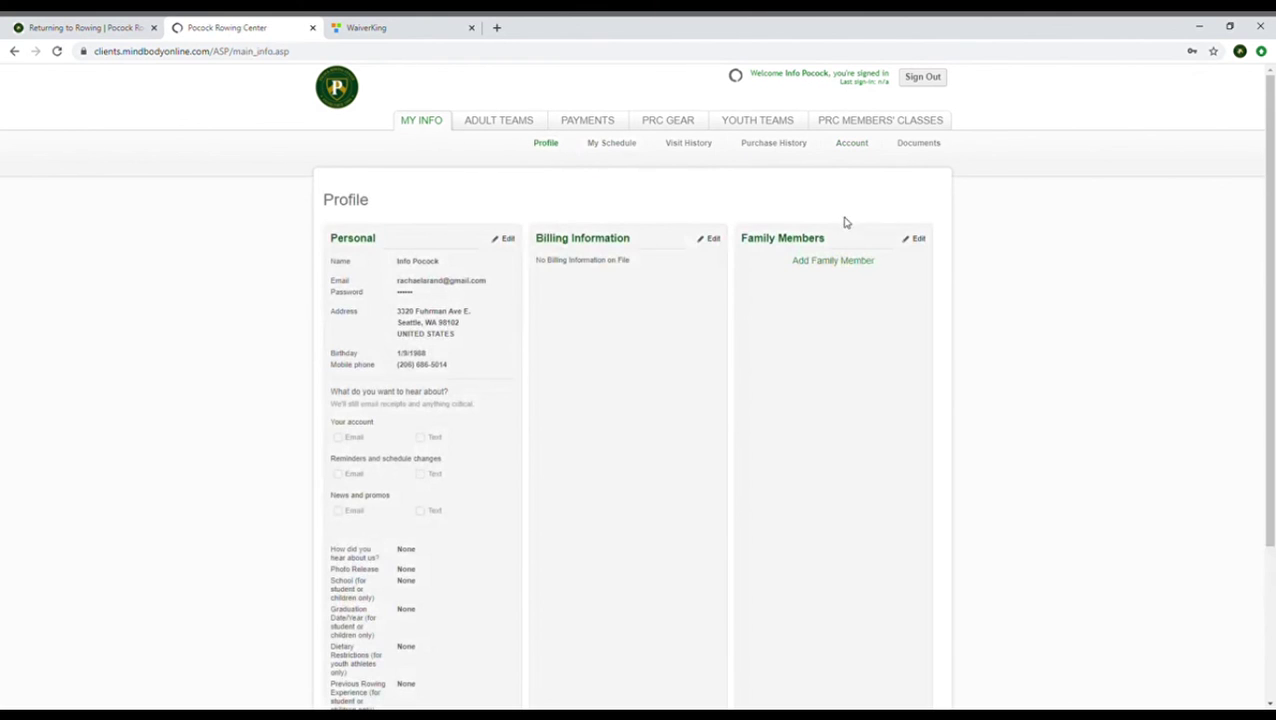